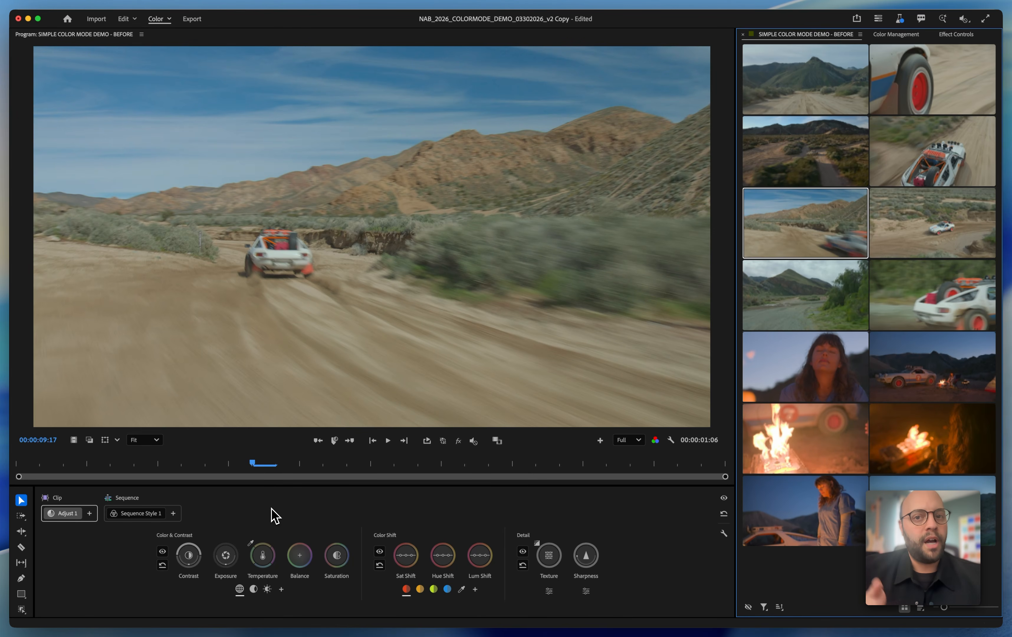
# Play through the ungraded sequence and view the options for adding another sequence-level operation
pyautogui.press('space')
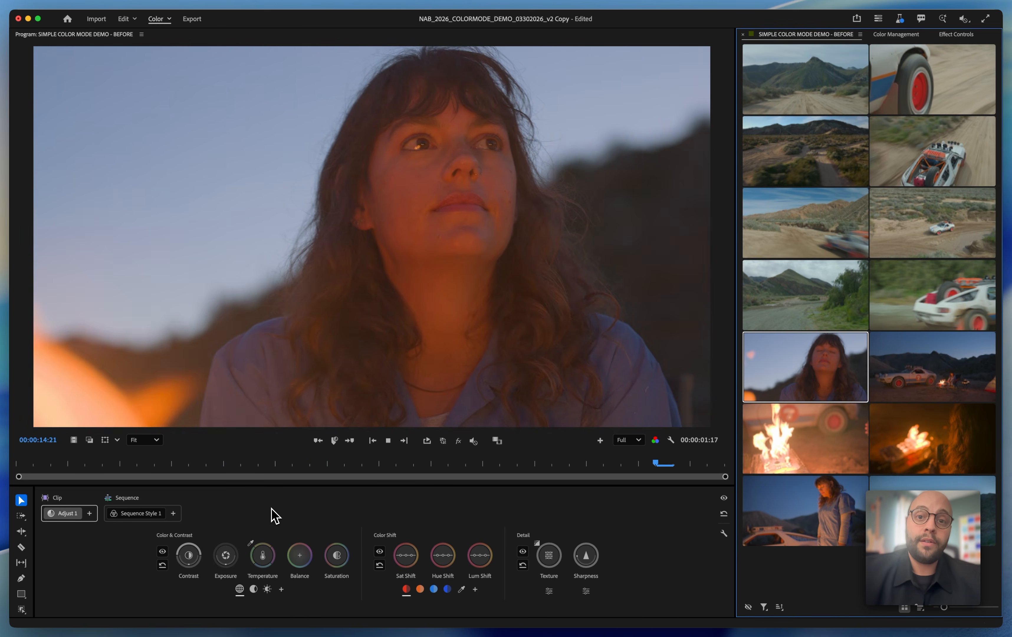
pyautogui.press('space')
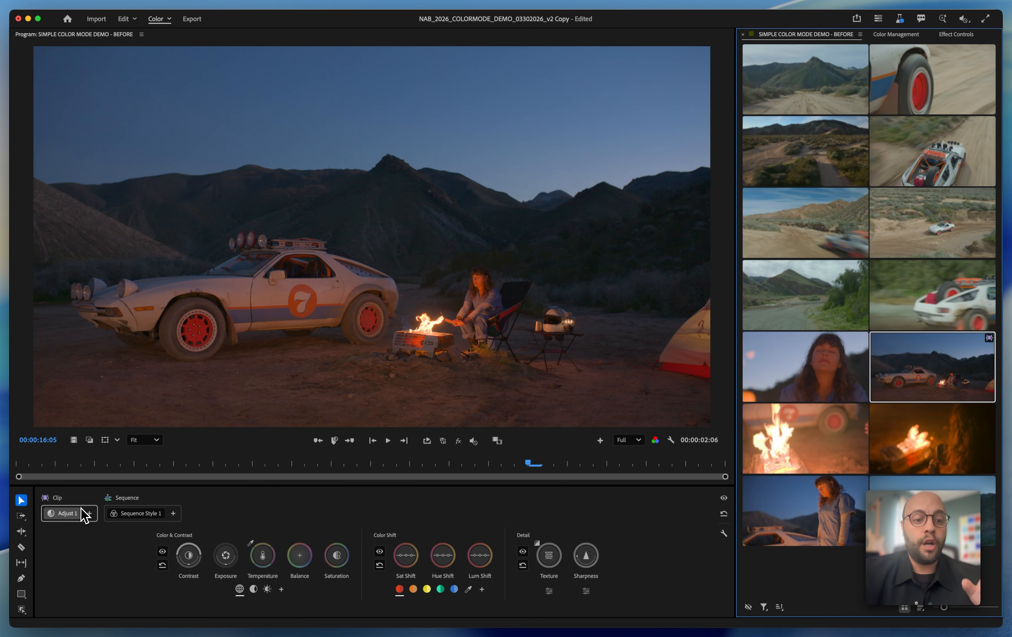
pyautogui.click(172, 513)
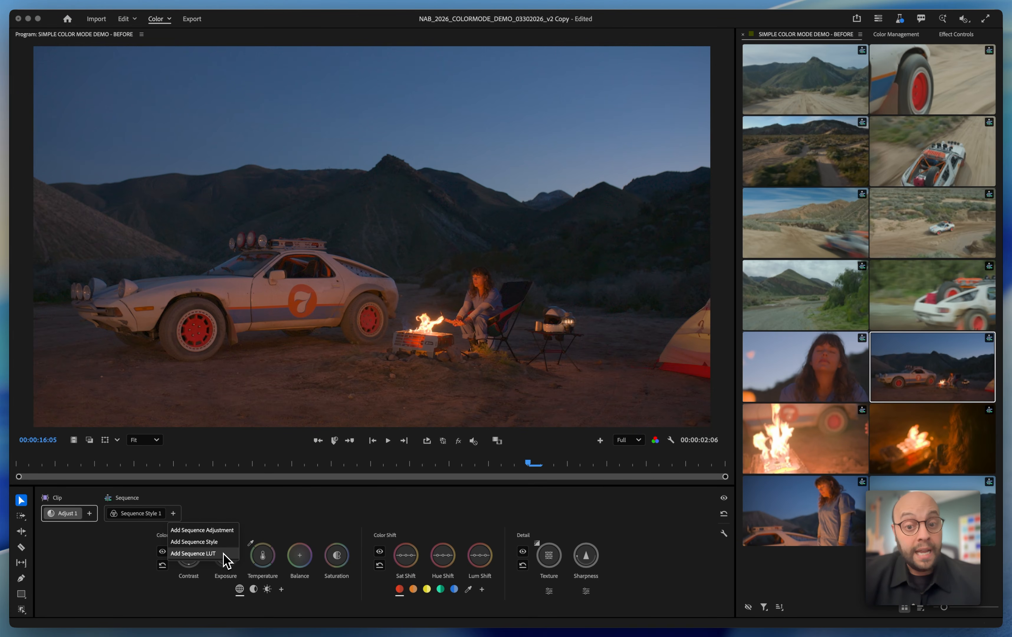
pyautogui.click(266, 503)
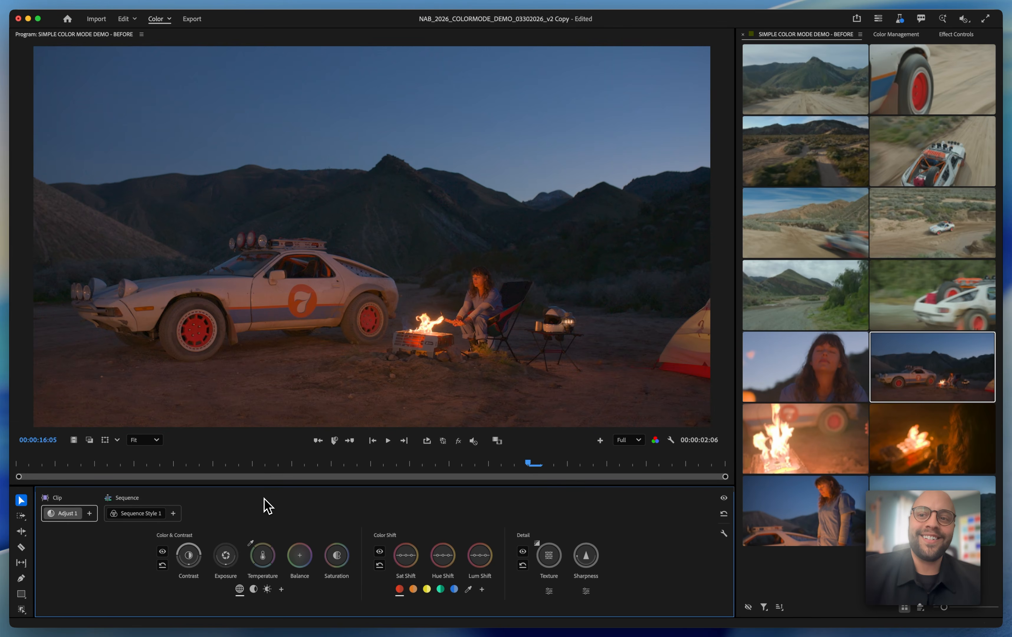
# Select the shot of the car driving away and compare its Adjust 1 clip controls with Sequence Style 1 and the sequence add options
pyautogui.click(771, 230)
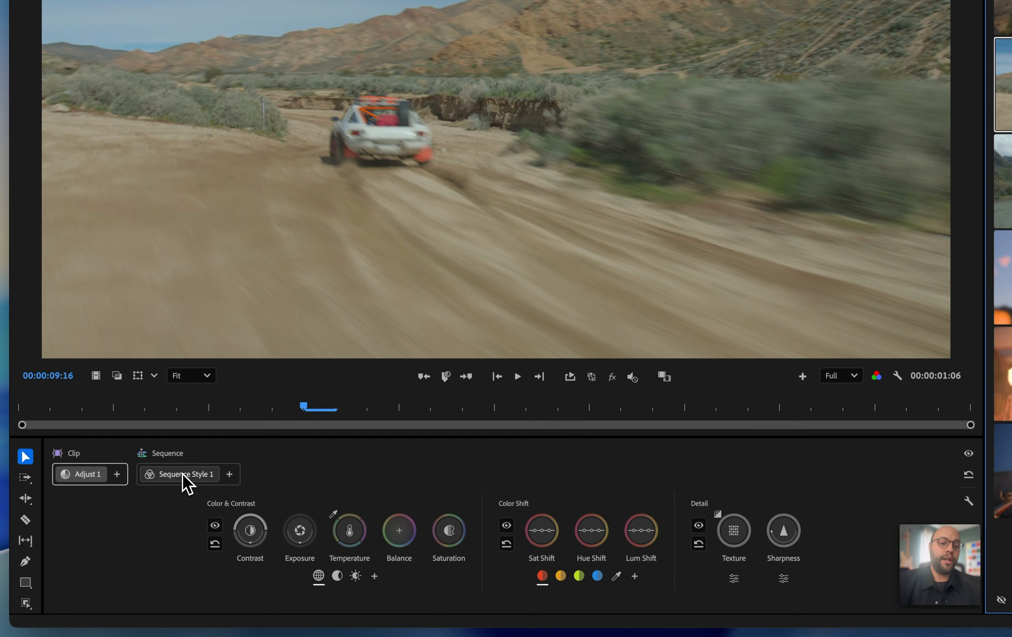
pyautogui.click(139, 514)
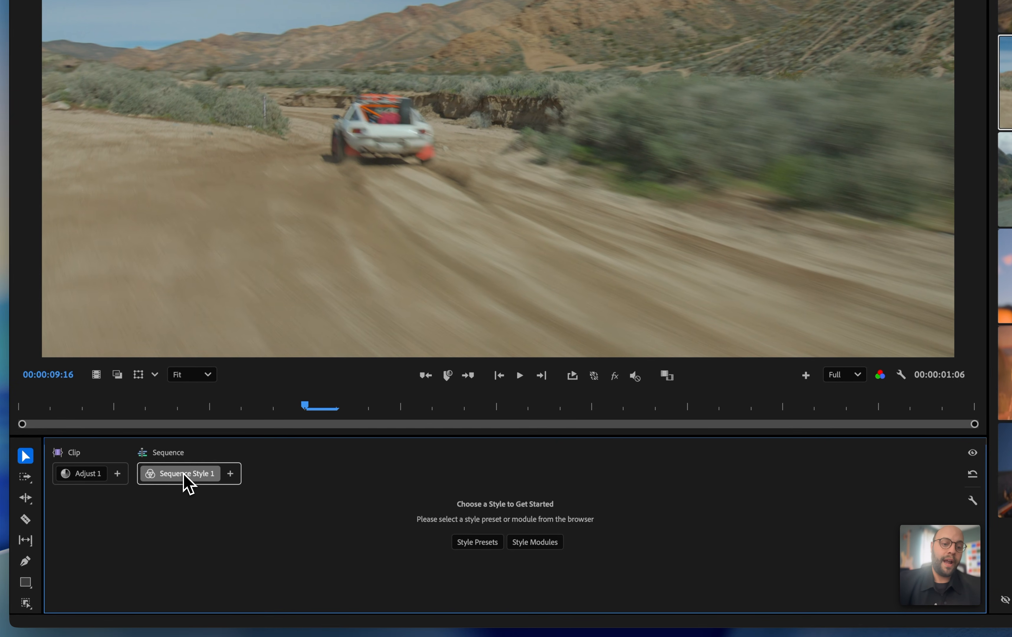
pyautogui.click(230, 474)
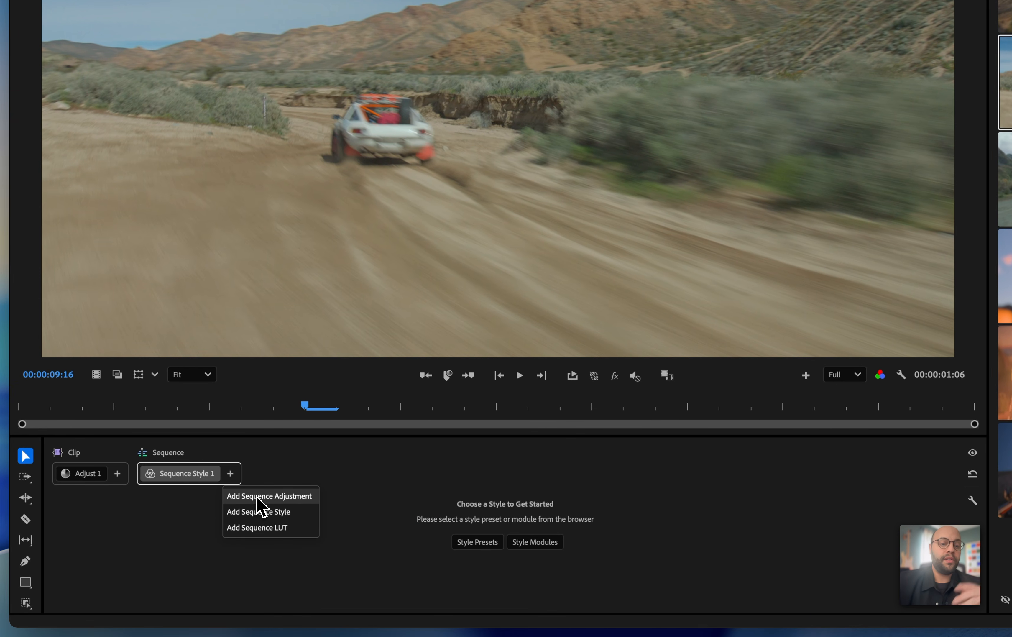
pyautogui.click(178, 475)
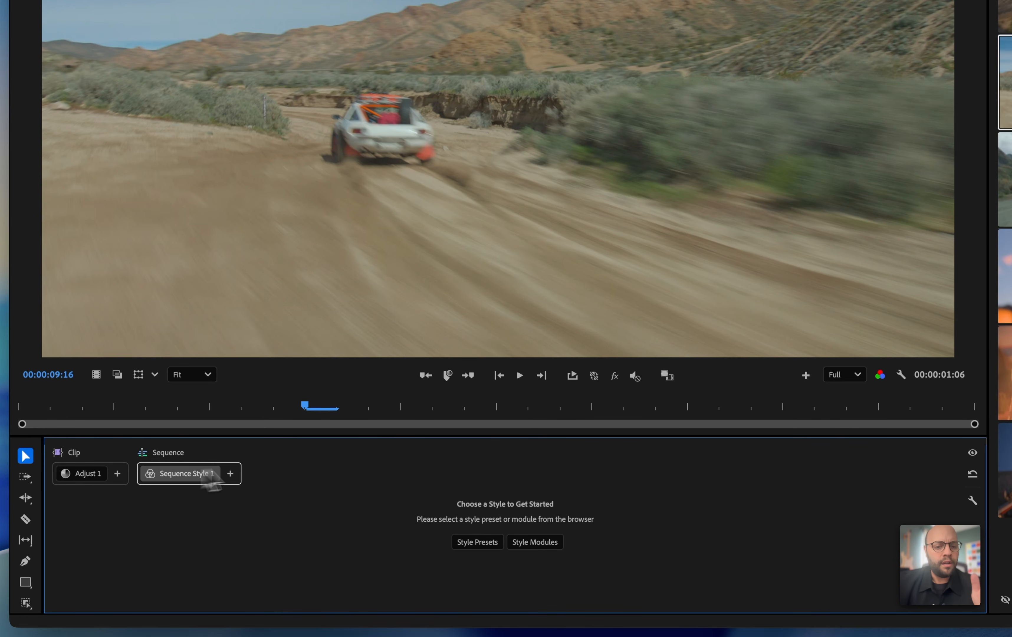
pyautogui.click(78, 474)
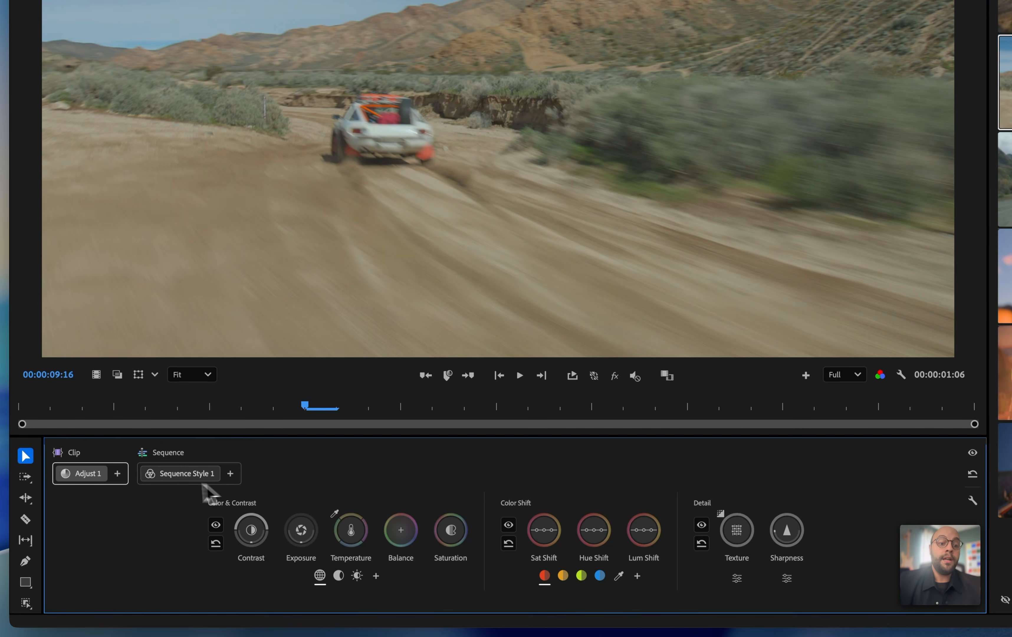
# Open the style preset browser for Sequence Style 1 and reposition it over the middle of the preview
pyautogui.click(165, 475)
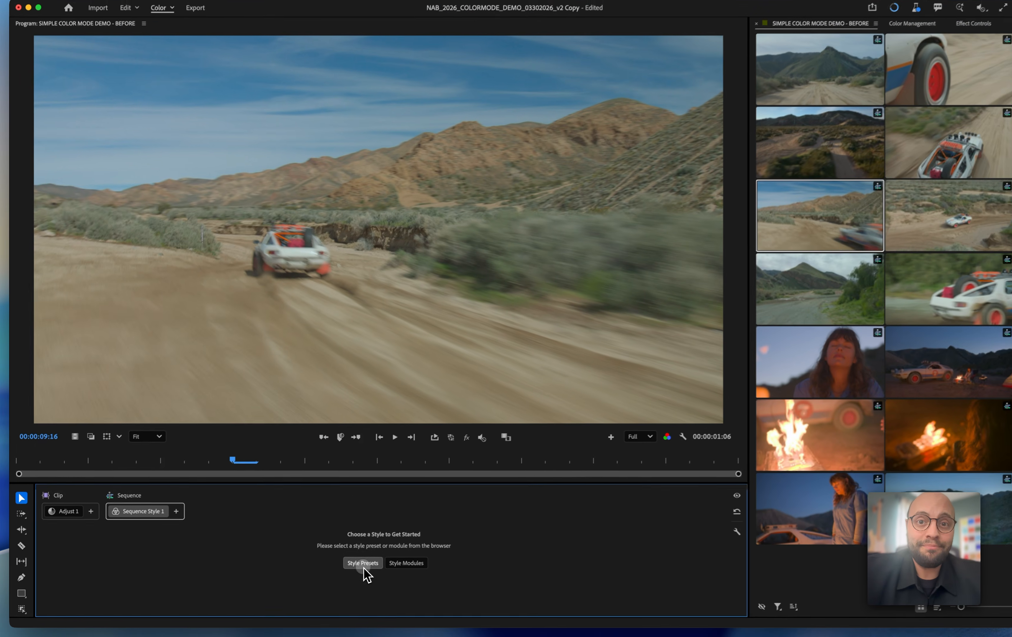
pyautogui.click(477, 541)
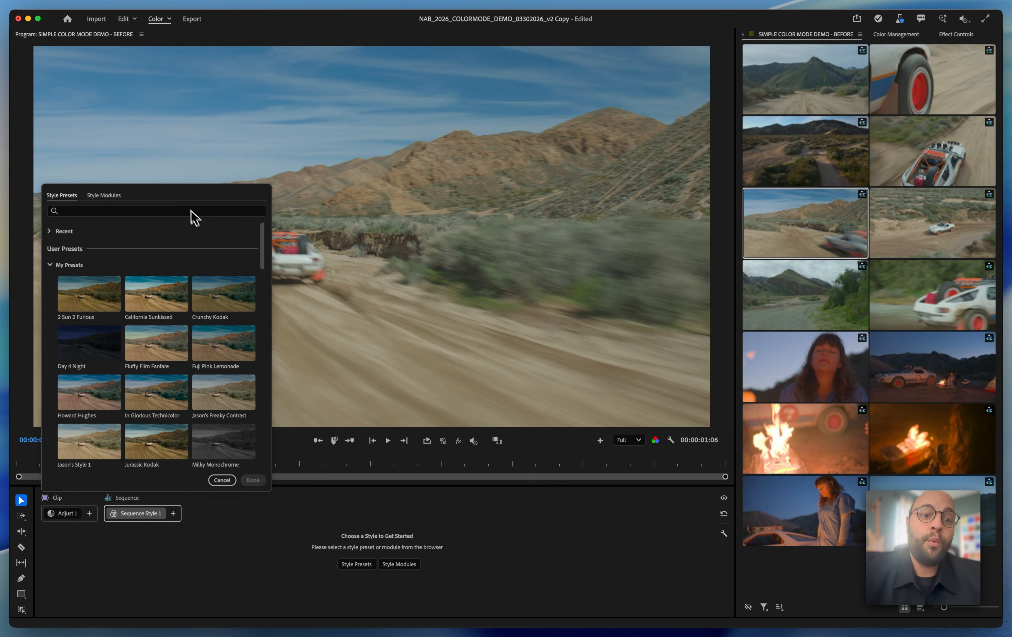
pyautogui.moveTo(182, 198); pyautogui.dragTo(504, 112)
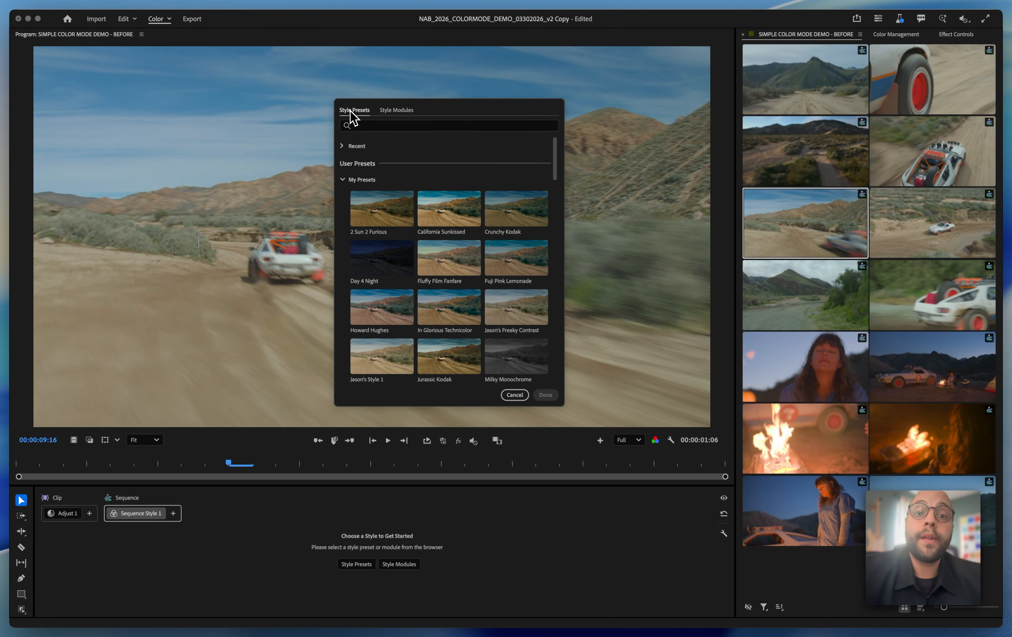
# Try the Color And Contrast, Color Shift, Contrast Kit and Detail style modules one at a time on Sequence Style 1
pyautogui.click(395, 112)
pyautogui.click(379, 141)
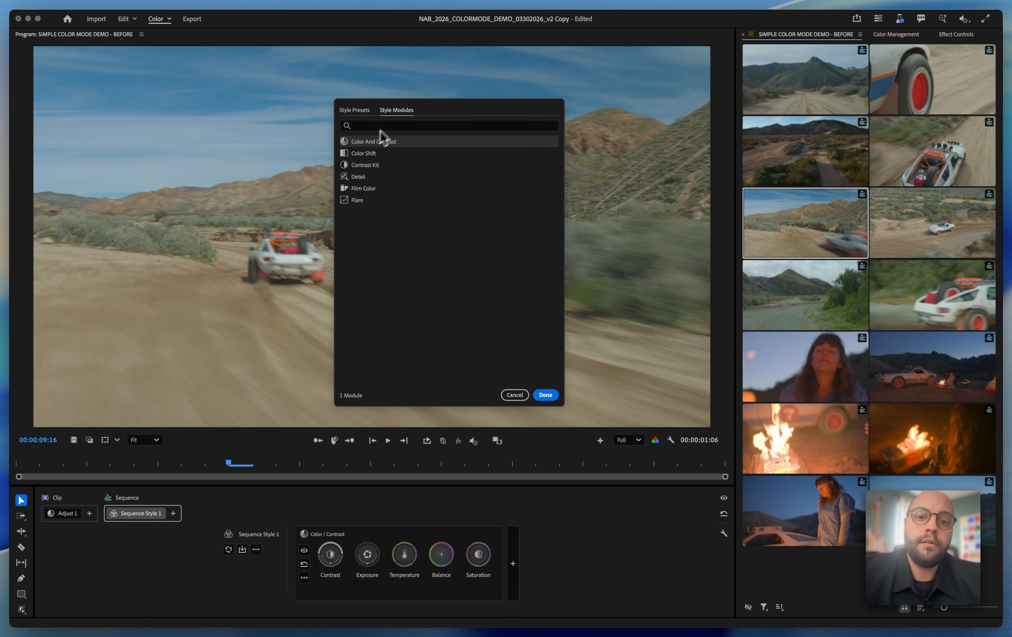
pyautogui.click(363, 154)
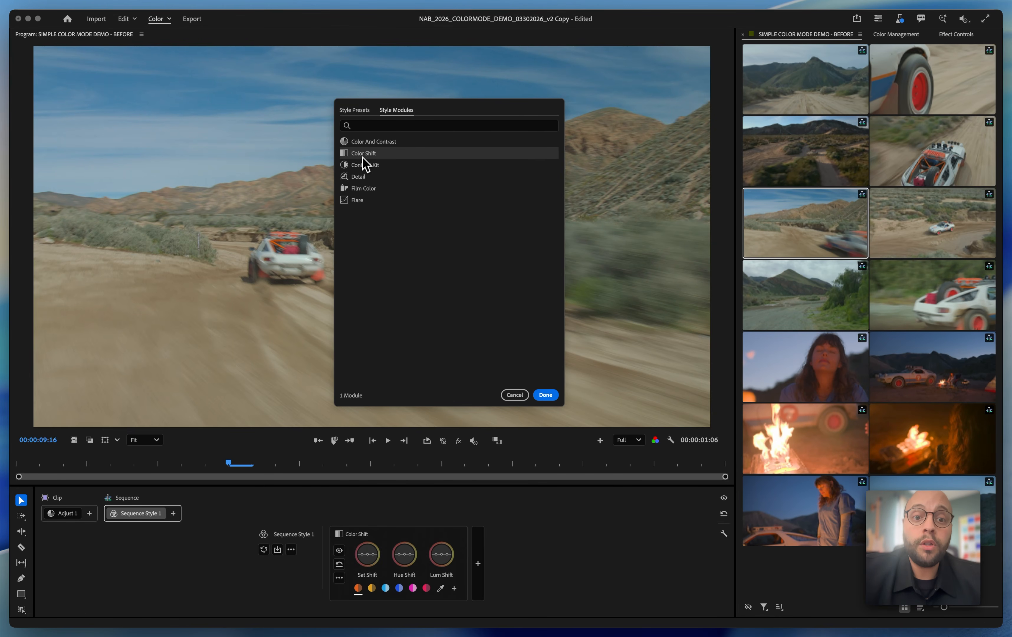
pyautogui.click(359, 168)
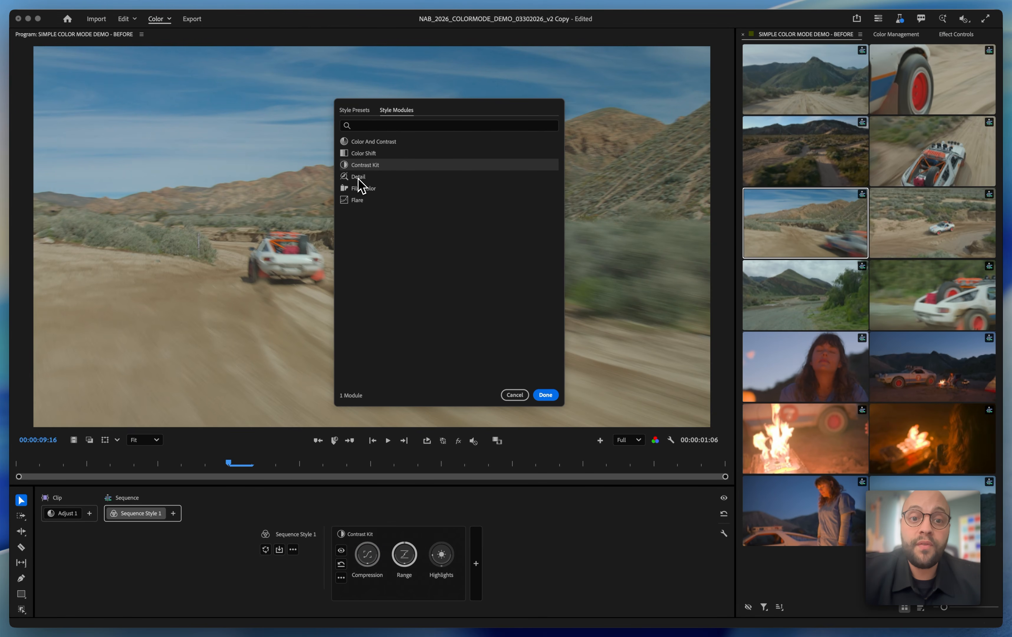
pyautogui.click(359, 177)
pyautogui.click(362, 153)
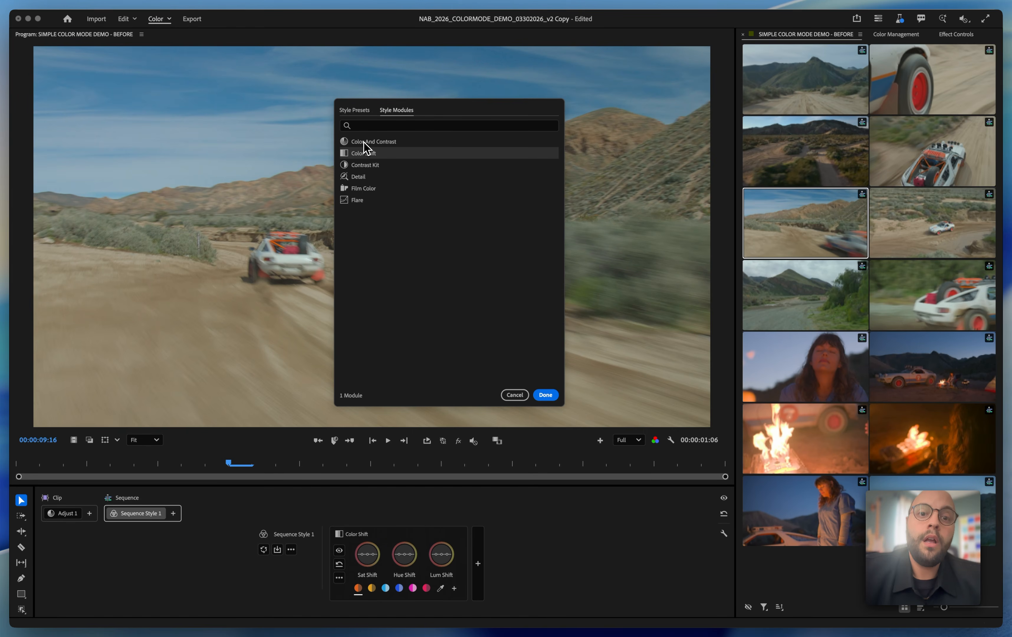
pyautogui.click(363, 144)
pyautogui.click(363, 153)
pyautogui.click(356, 177)
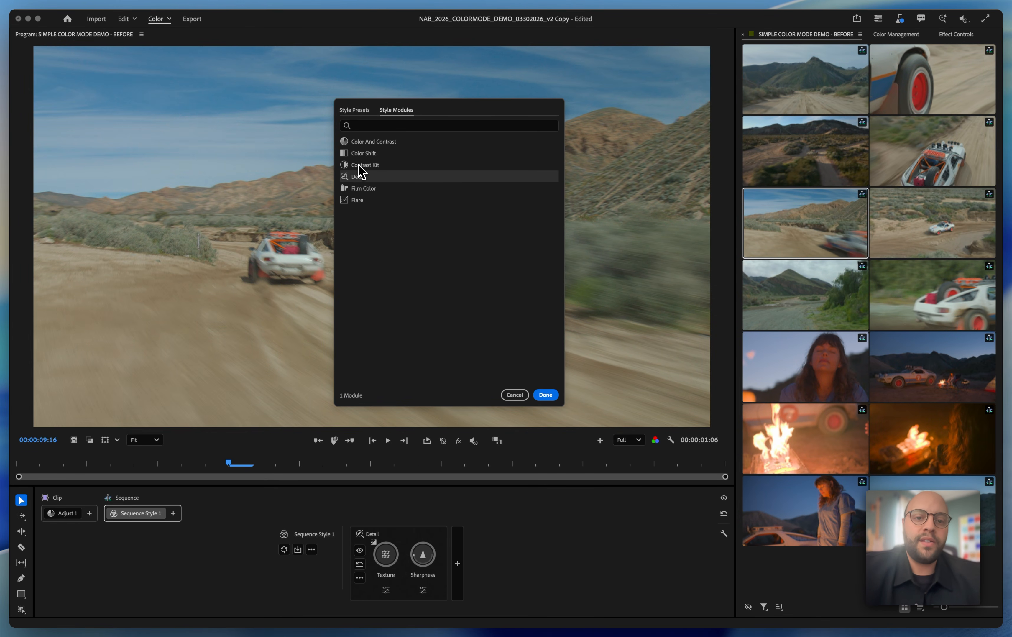
pyautogui.click(358, 164)
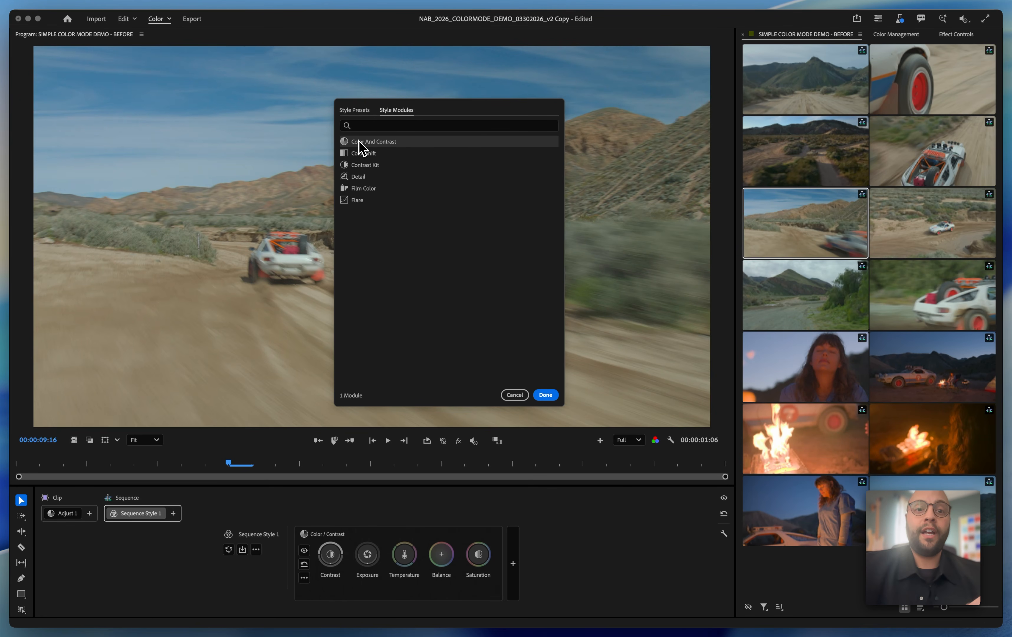
# Try combining Contrast Kit, Flare and Film Color with Color And Contrast in the sequence style, and switch back to Color Shift alone
pyautogui.click(358, 166)
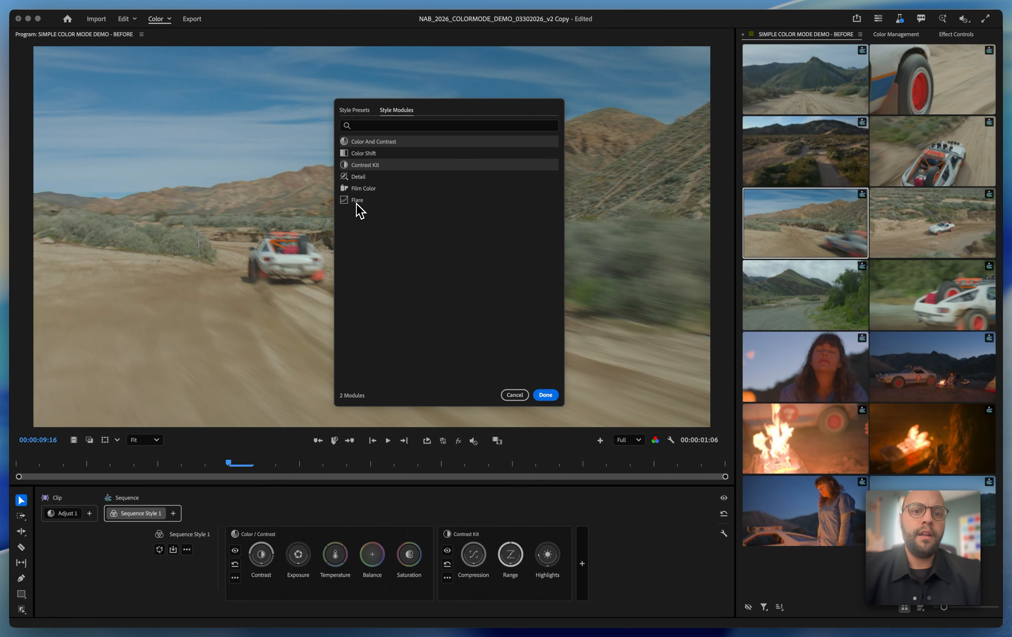
pyautogui.click(357, 201)
pyautogui.click(361, 189)
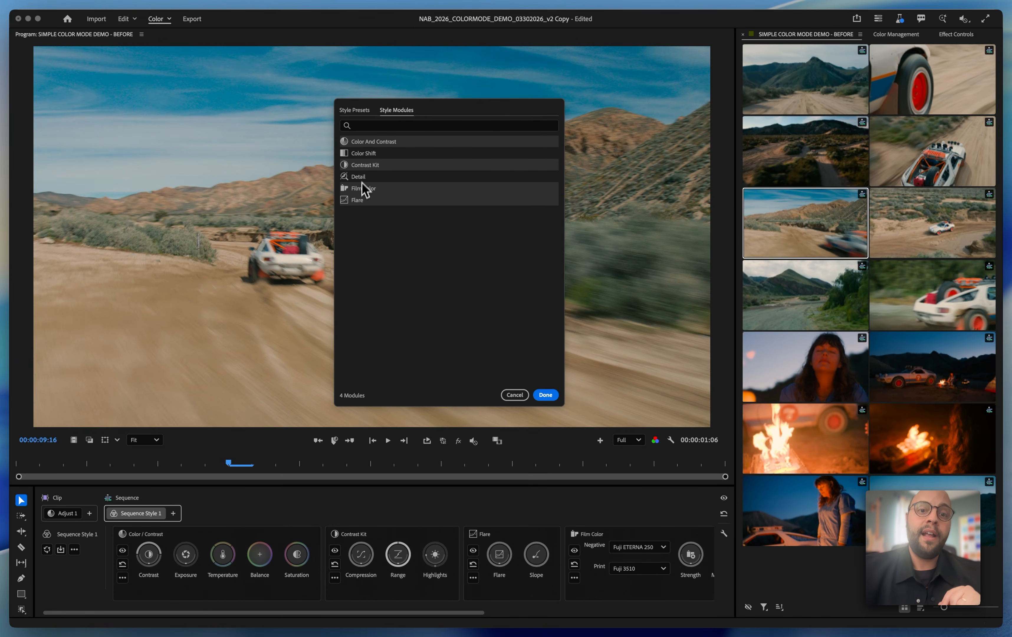
pyautogui.click(361, 154)
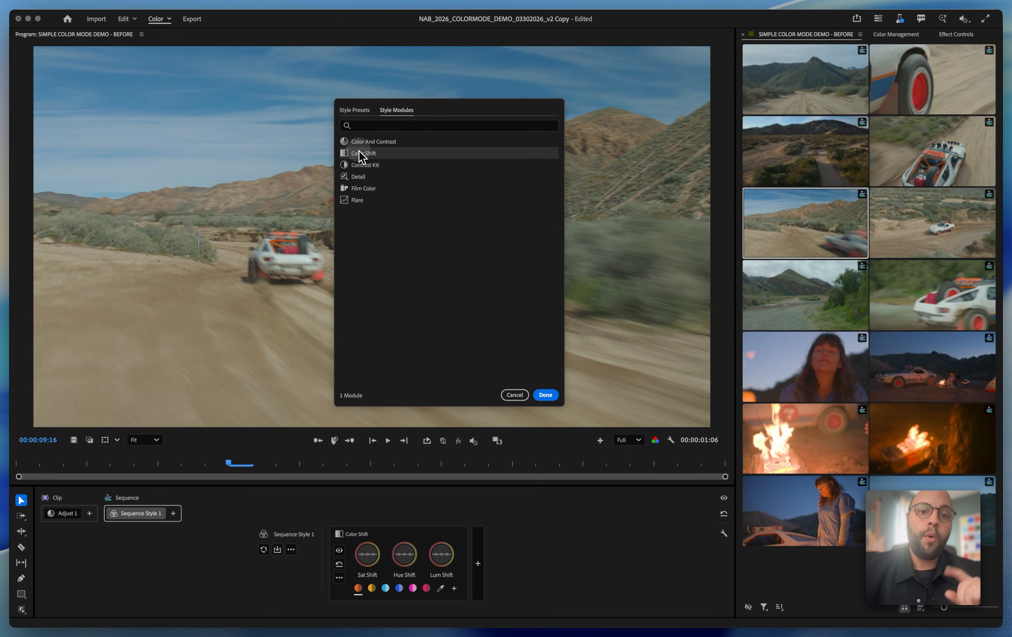
# Browse the style presets and try 2 Sun 2 Furious, Jurassic Kodak and Saving Pvt Bleach Bypass on the sequence
pyautogui.click(357, 110)
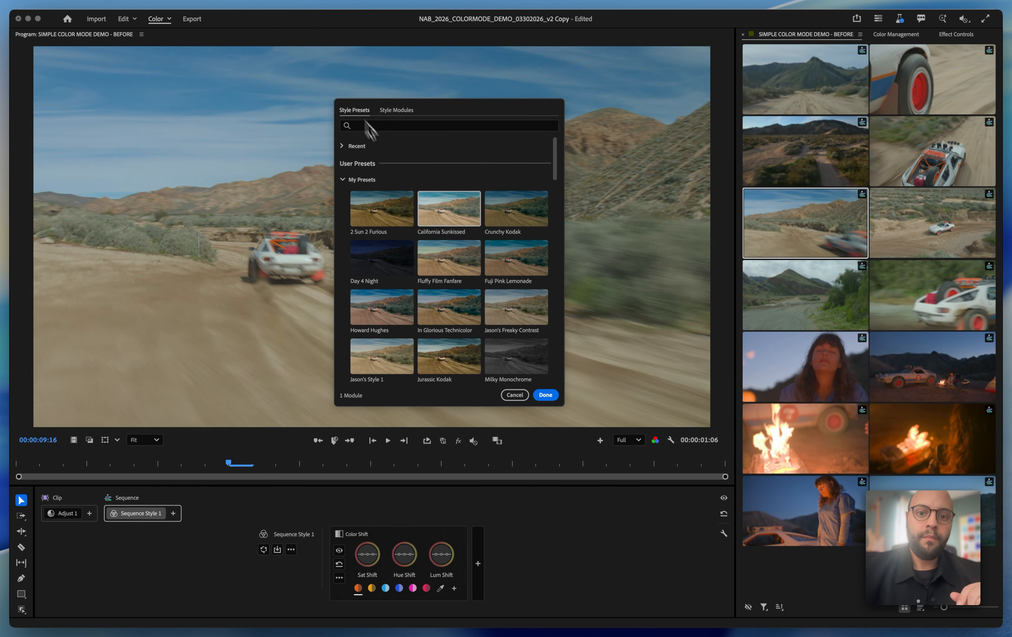
pyautogui.scroll(-10, 450, 263)
pyautogui.scroll(-10, 451, 263)
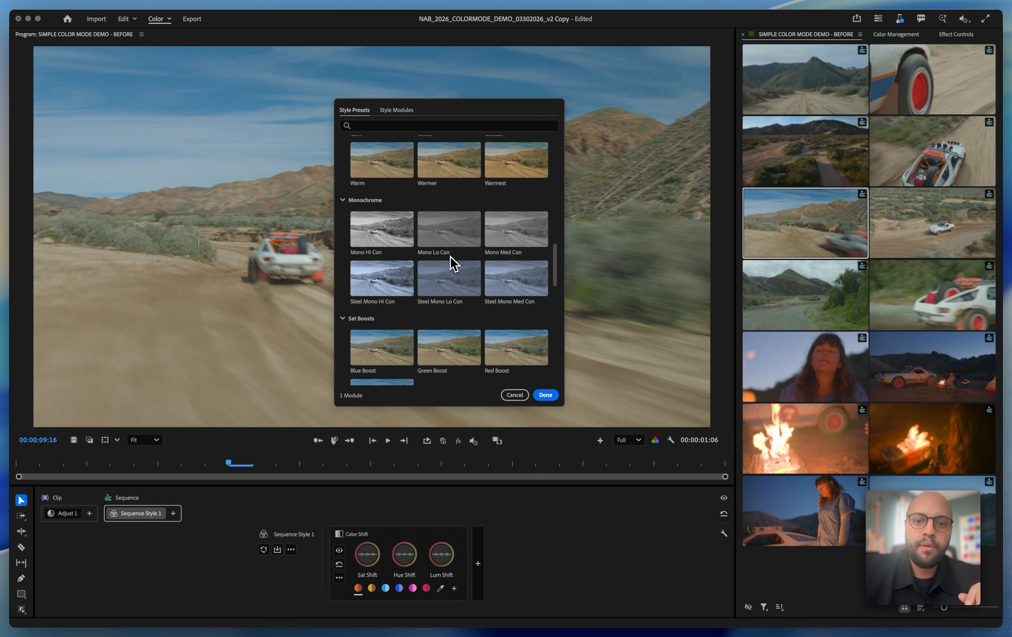
pyautogui.scroll(6, 451, 263)
pyautogui.scroll(6, 450, 257)
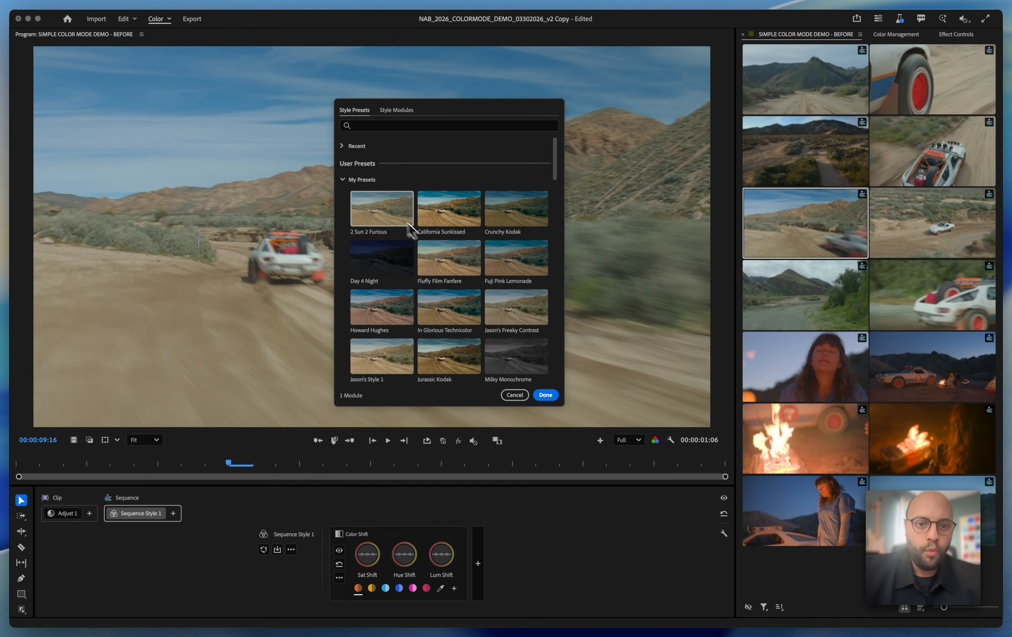
pyautogui.click(378, 209)
pyautogui.scroll(-3, 378, 211)
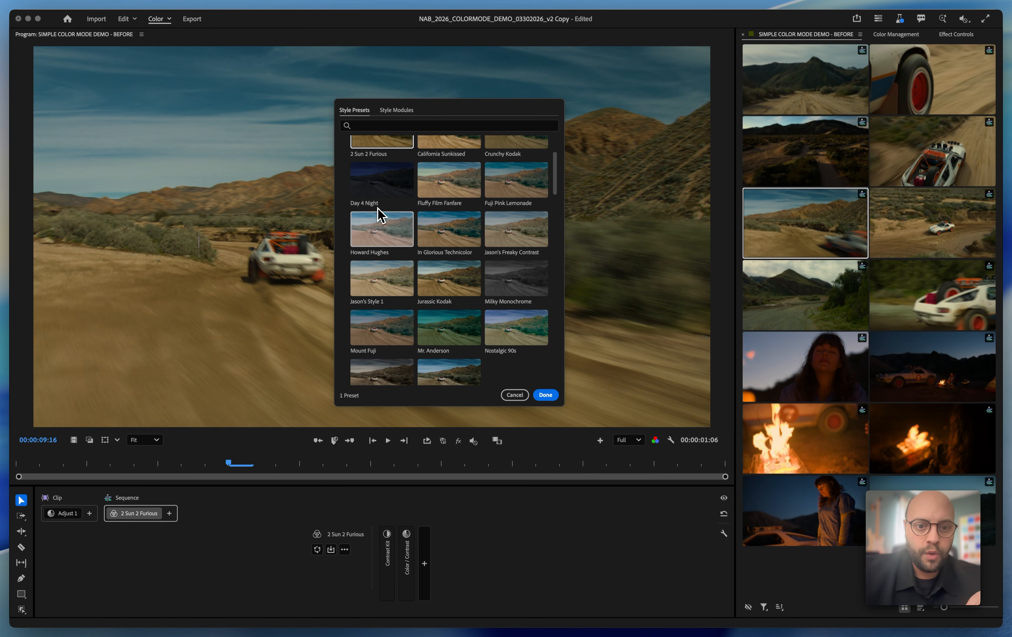
pyautogui.click(423, 279)
pyautogui.scroll(-6, 421, 280)
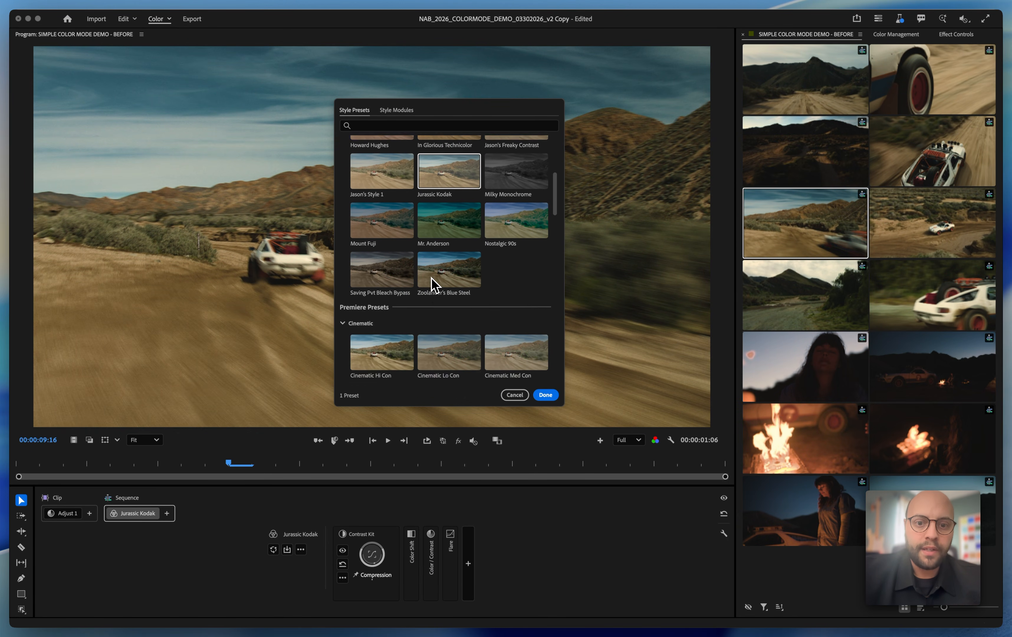
pyautogui.click(396, 269)
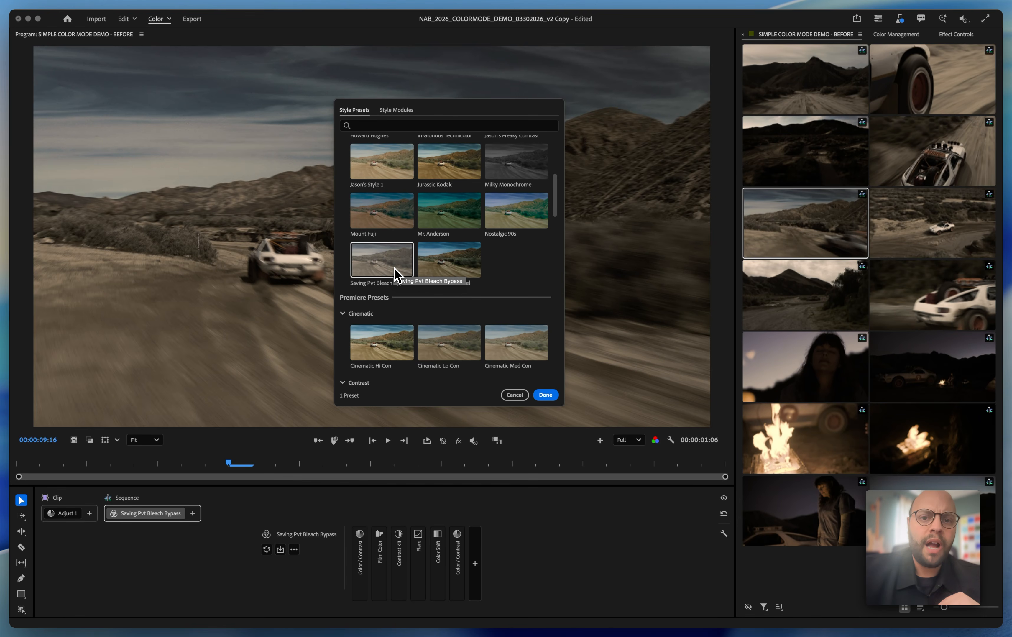
# Apply the California Sunkissed preset from My Presets as the sequence style
pyautogui.scroll(5, 535, 219)
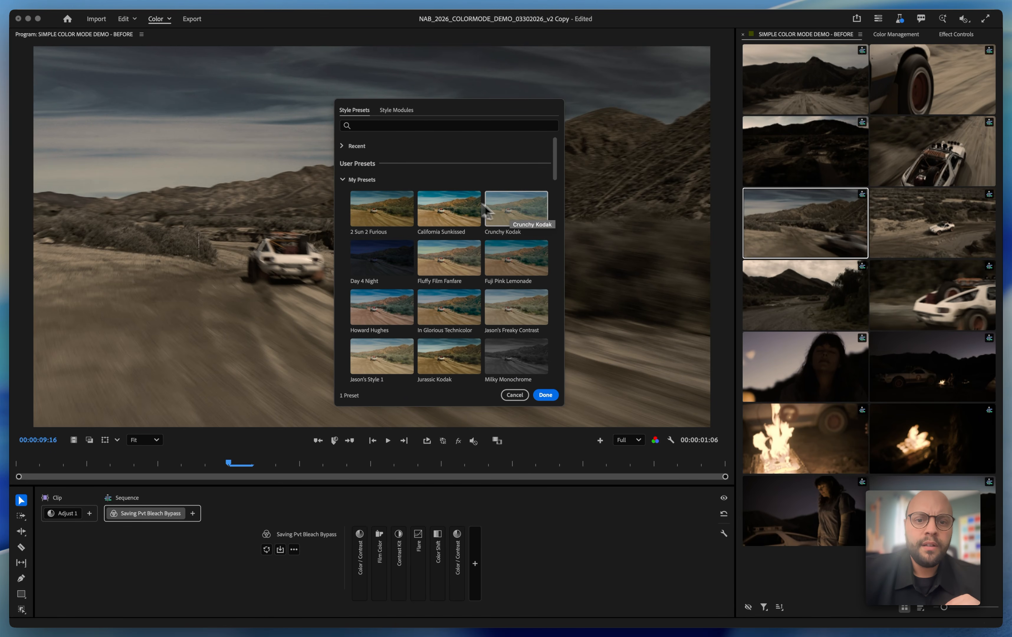
pyautogui.click(451, 204)
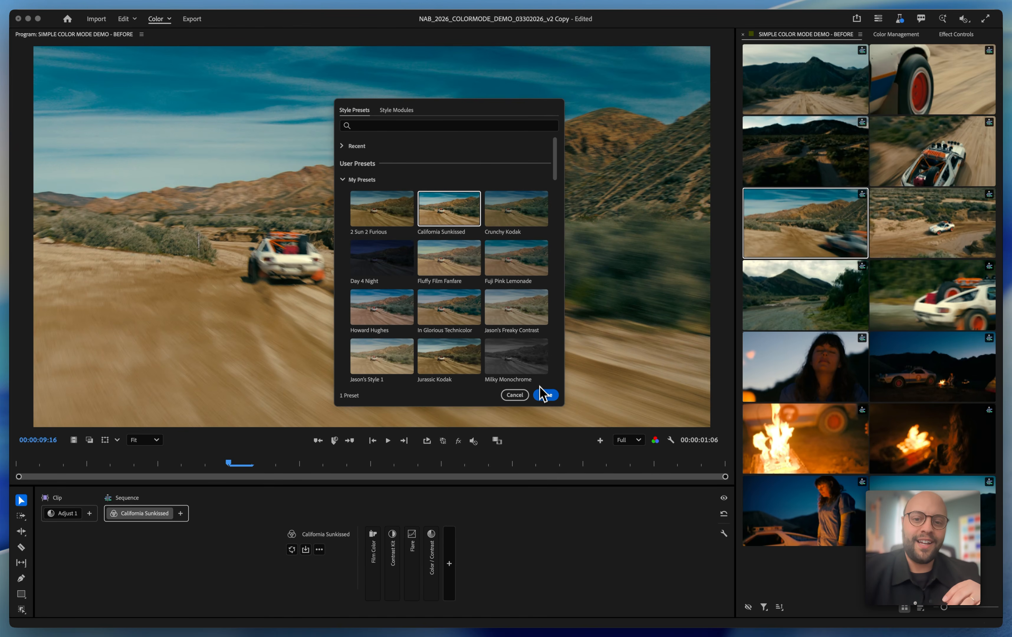
pyautogui.click(545, 394)
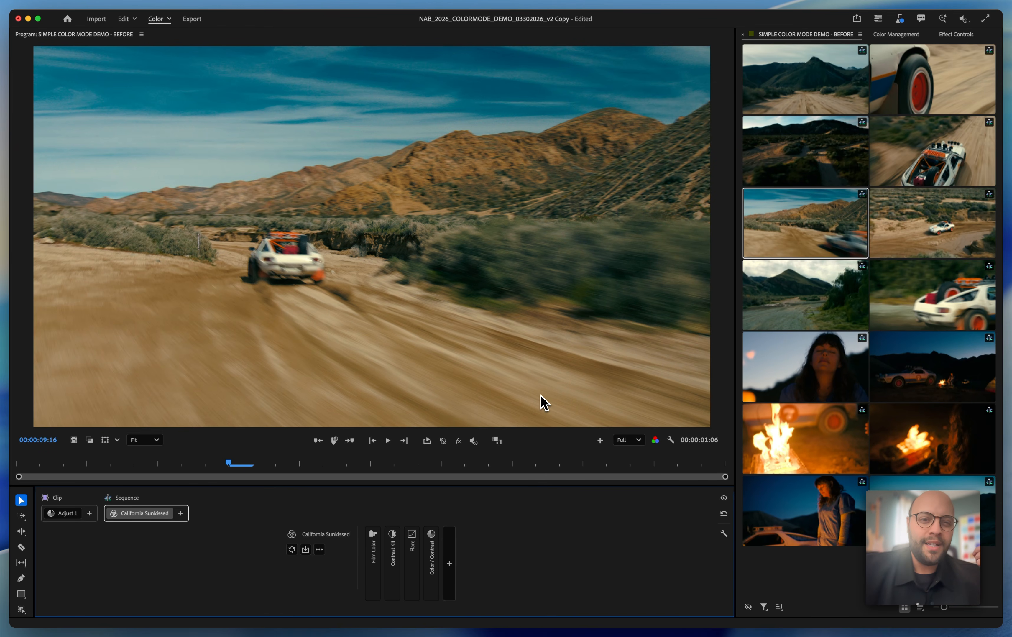
# Play back the graded sequence, and replay it from the aerial desert shot to review the California Sunkissed style
pyautogui.press('space')
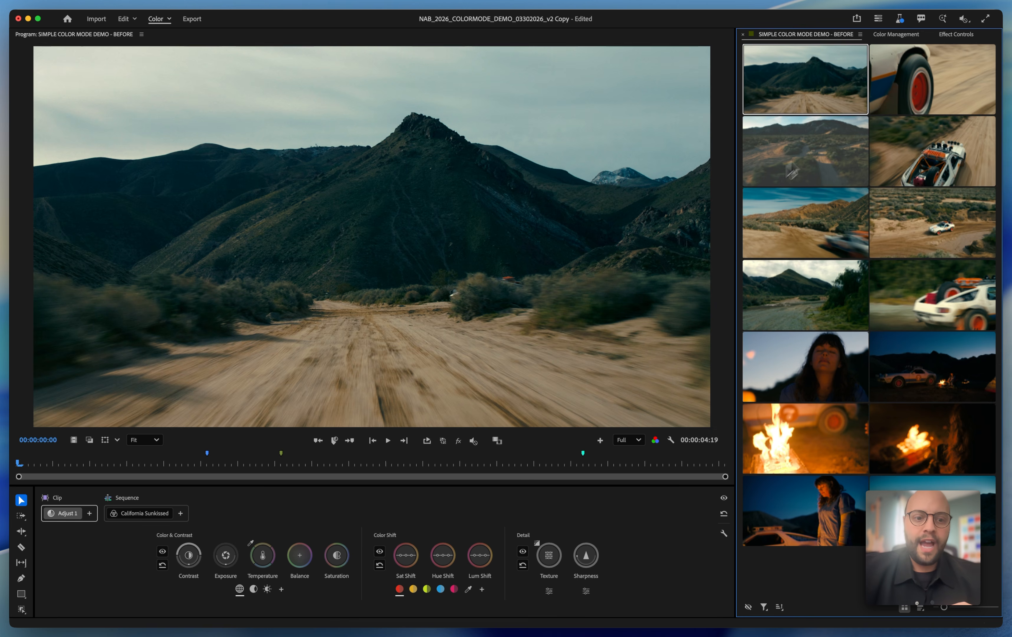
pyautogui.click(789, 166)
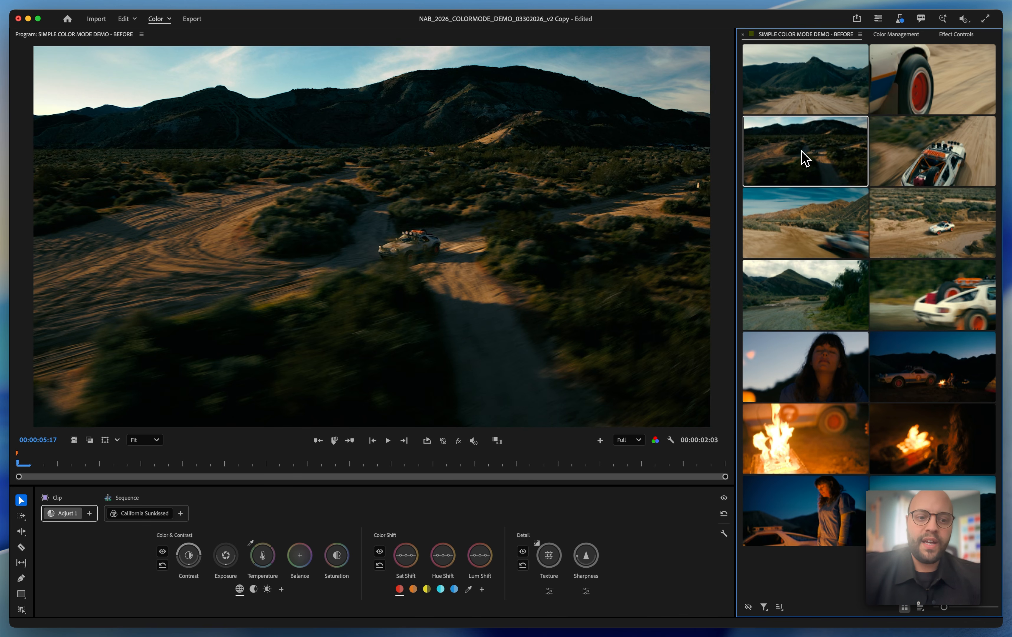
pyautogui.click(136, 513)
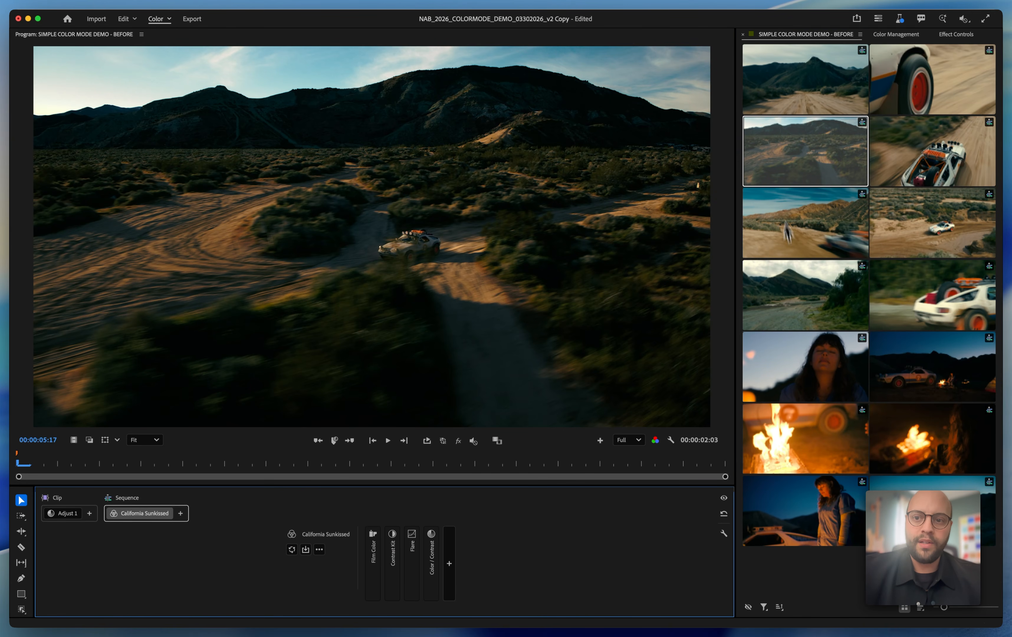
pyautogui.press('space')
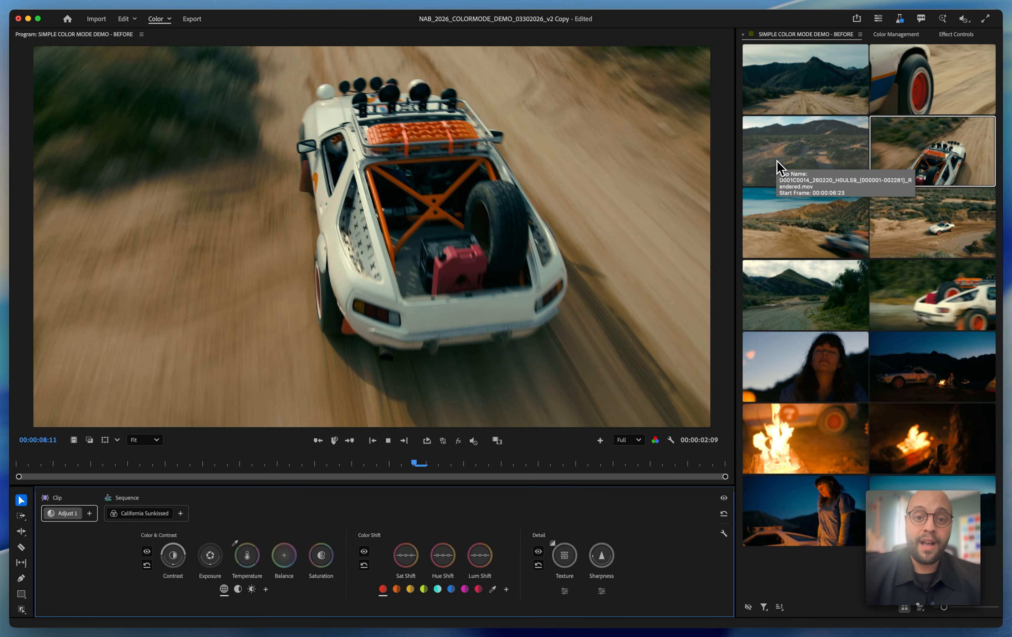
pyautogui.press('space')
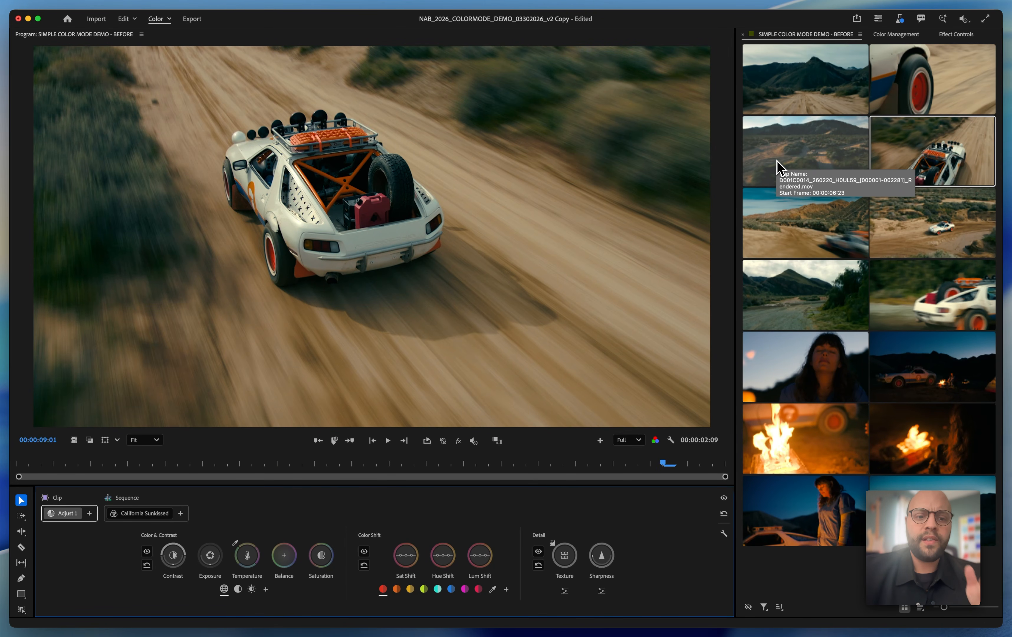
# Examine the California Sunkissed sequence style by expanding its Film Color, Contrast Kit, Flare and Color / Contrast modules in turn
pyautogui.click(144, 513)
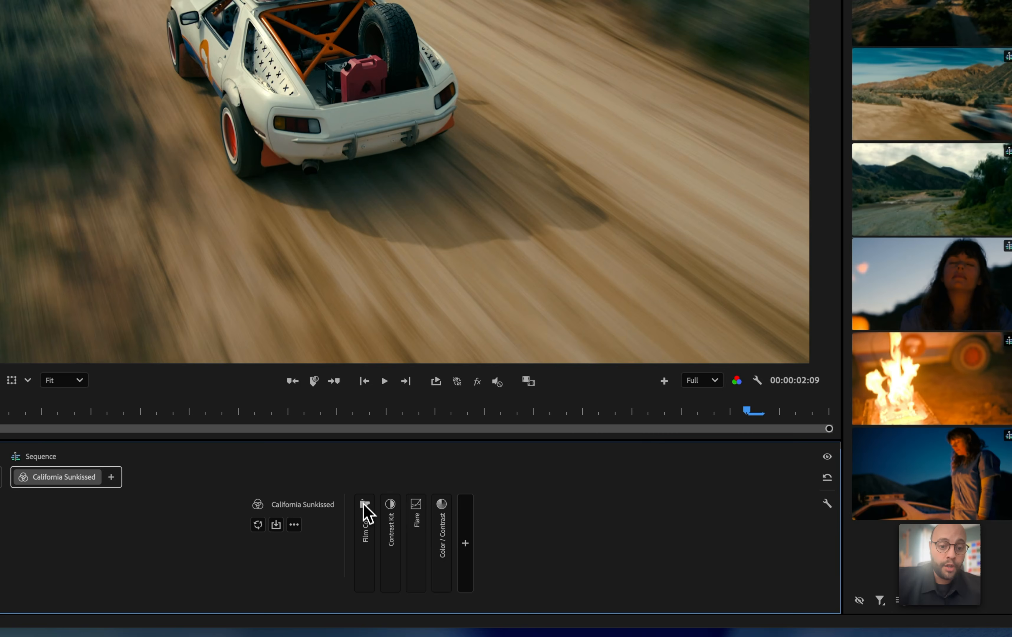
pyautogui.click(373, 536)
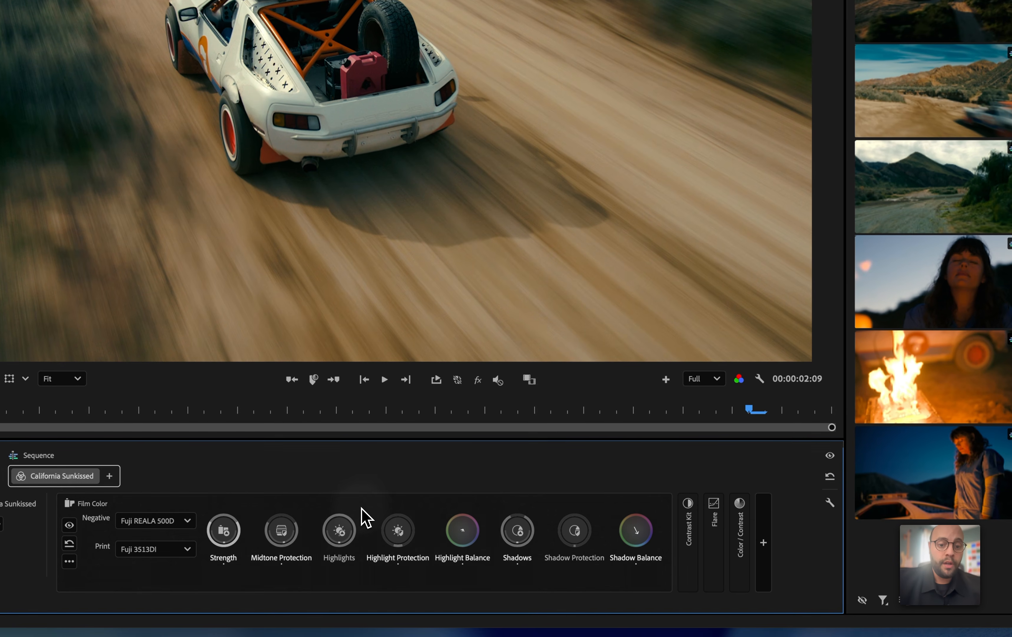
pyautogui.click(516, 501)
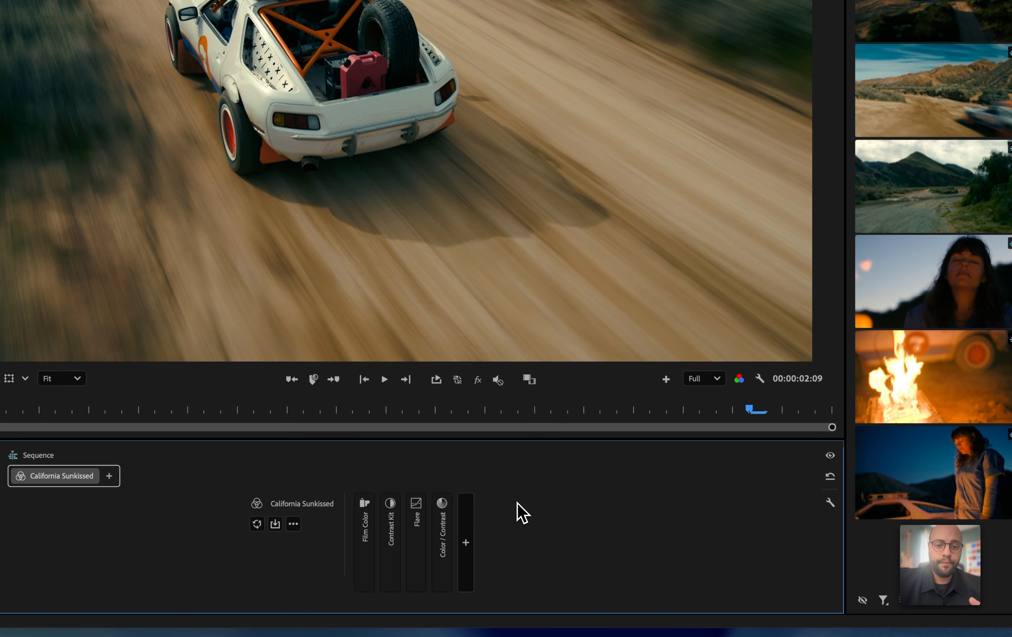
pyautogui.click(395, 517)
pyautogui.click(396, 512)
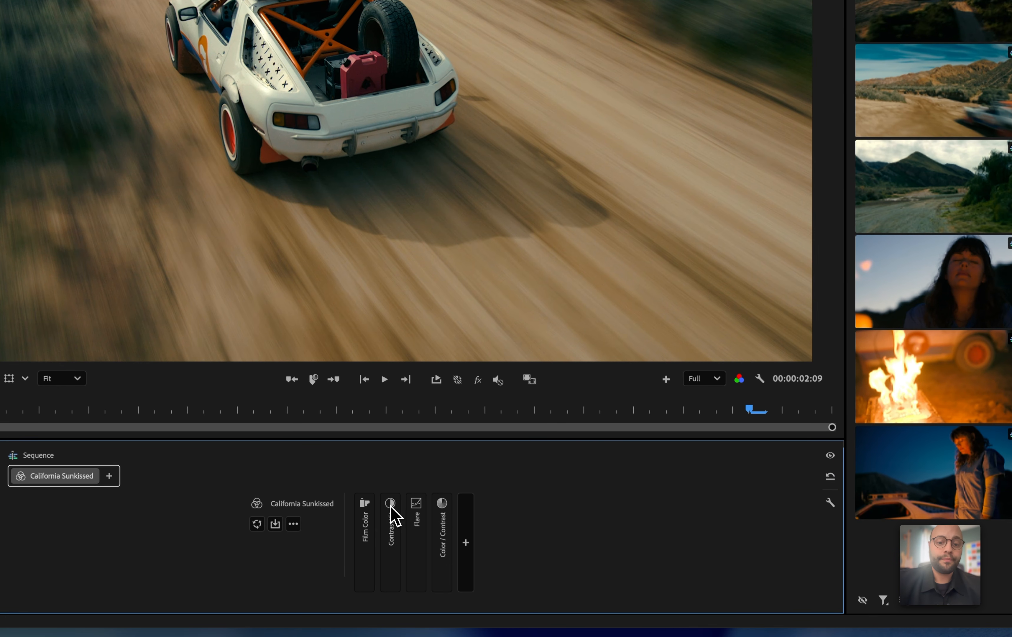
pyautogui.click(417, 522)
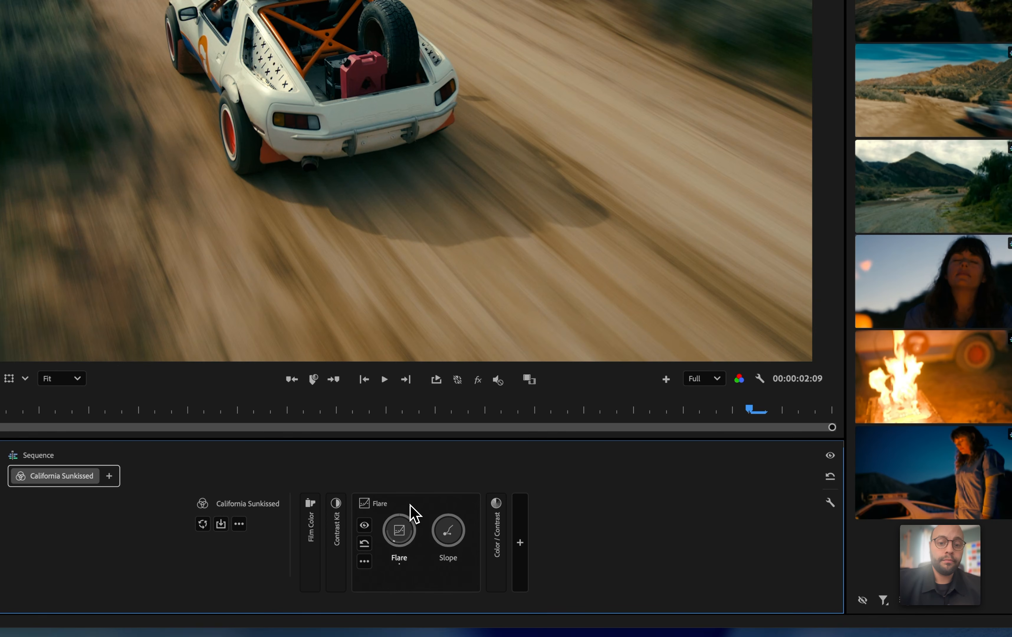
pyautogui.click(412, 513)
pyautogui.click(445, 531)
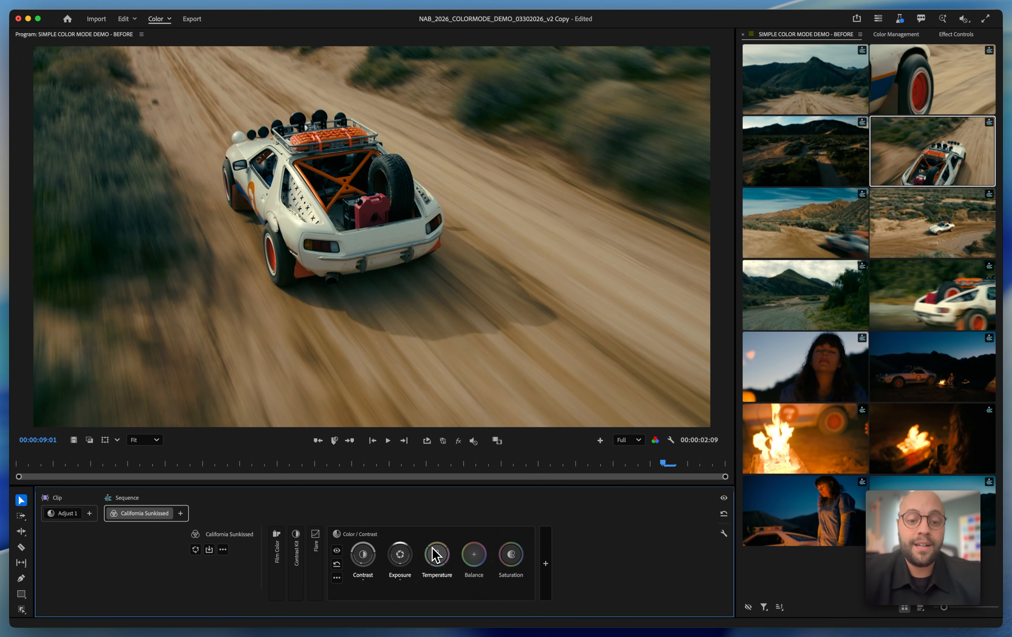
pyautogui.doubleClick(432, 547)
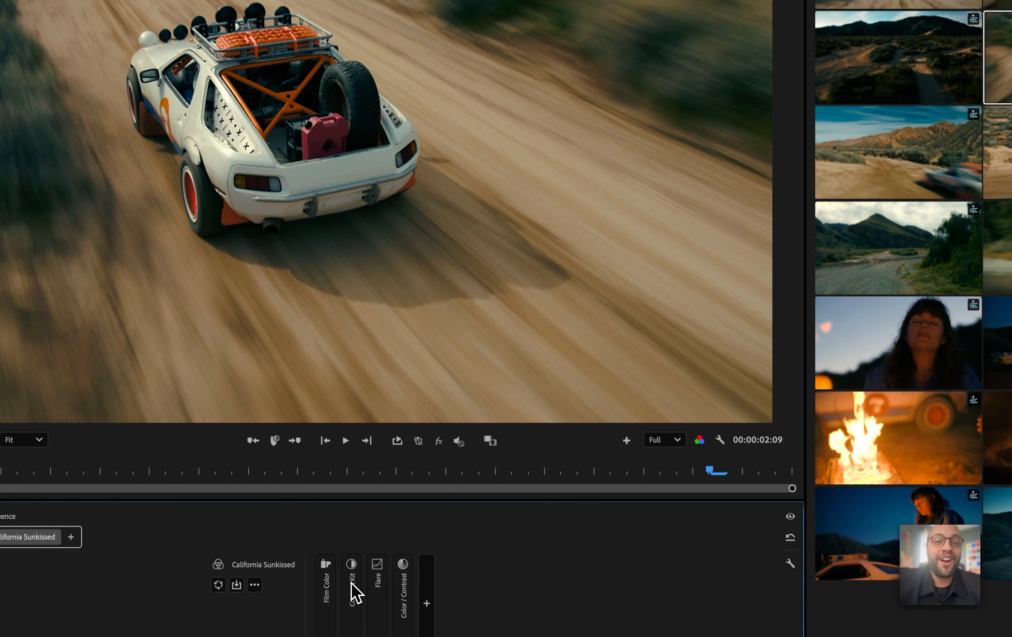
# Vary the Compression contrast in the style's Contrast Kit between about 25% and 45%, and adjust its midpoint
pyautogui.click(356, 589)
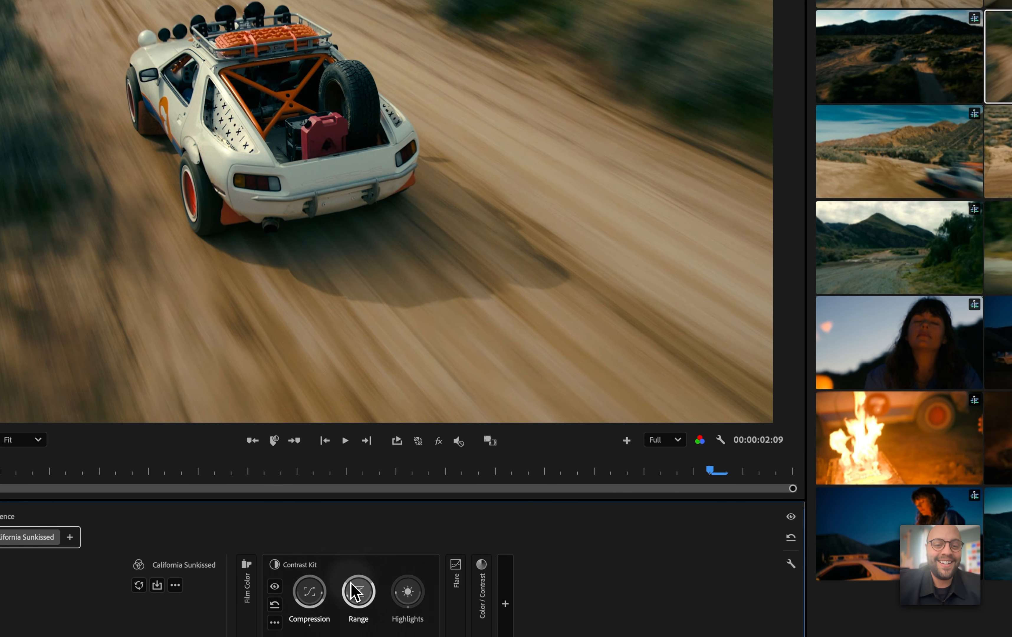
pyautogui.click(309, 592)
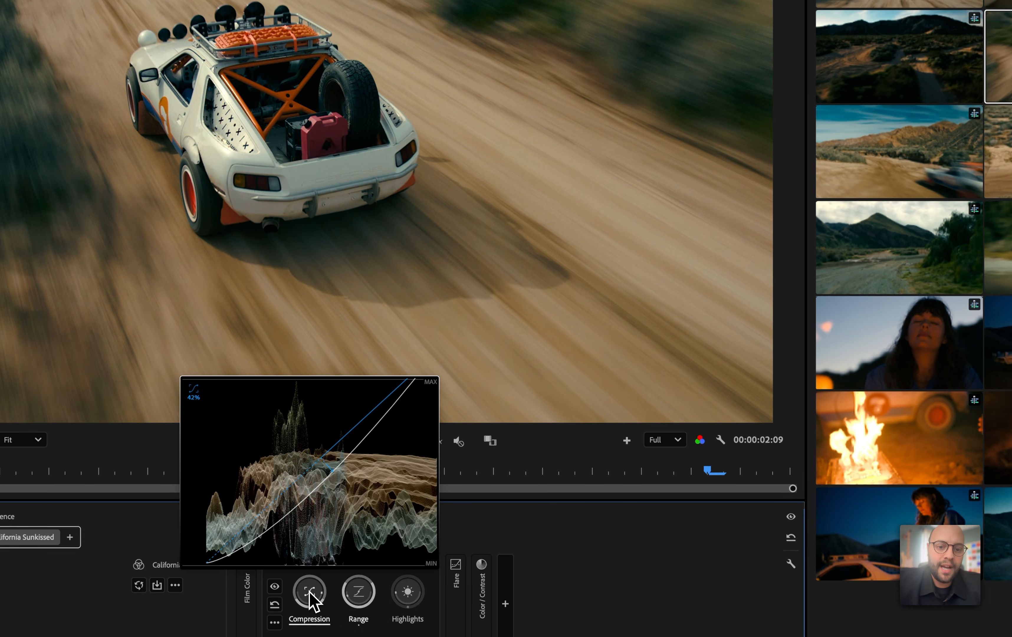
pyautogui.scroll(-5, 309, 591)
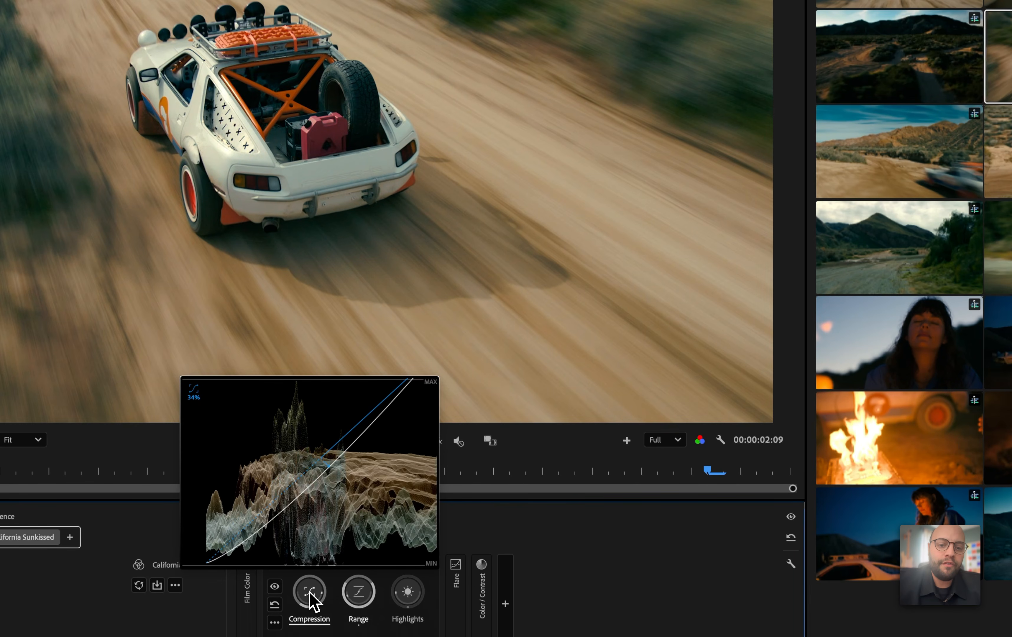
pyautogui.scroll(-3, 310, 592)
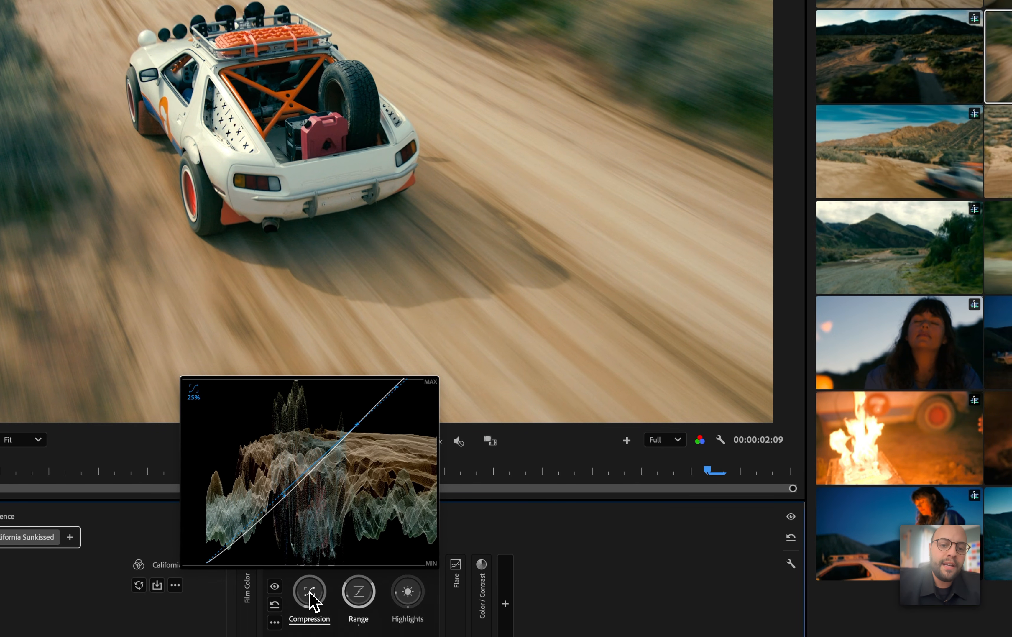
pyautogui.scroll(8, 310, 592)
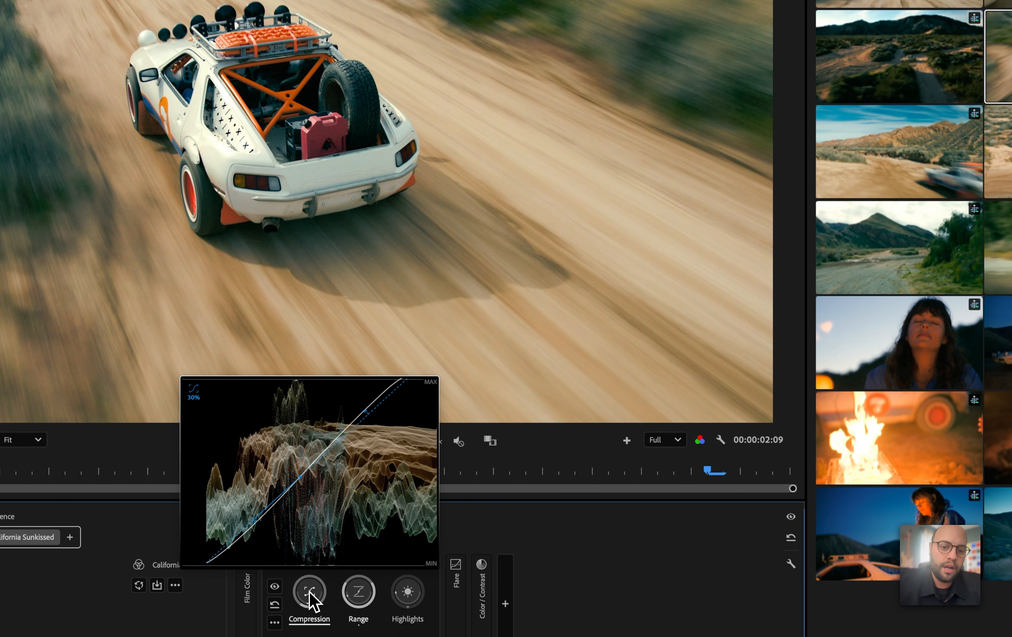
pyautogui.scroll(1, 310, 591)
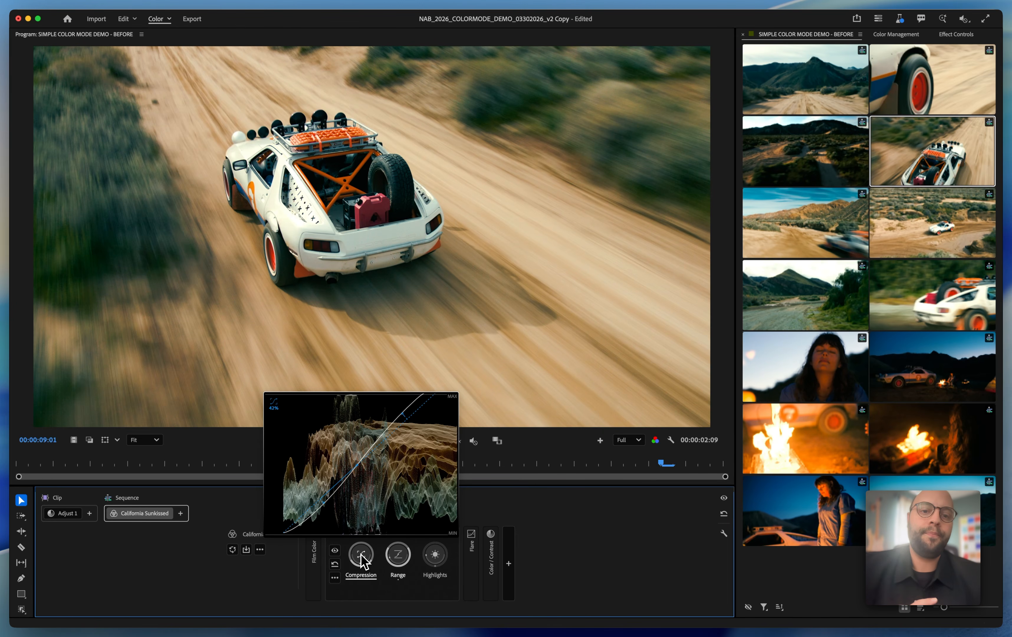
pyautogui.scroll(-5, 361, 555)
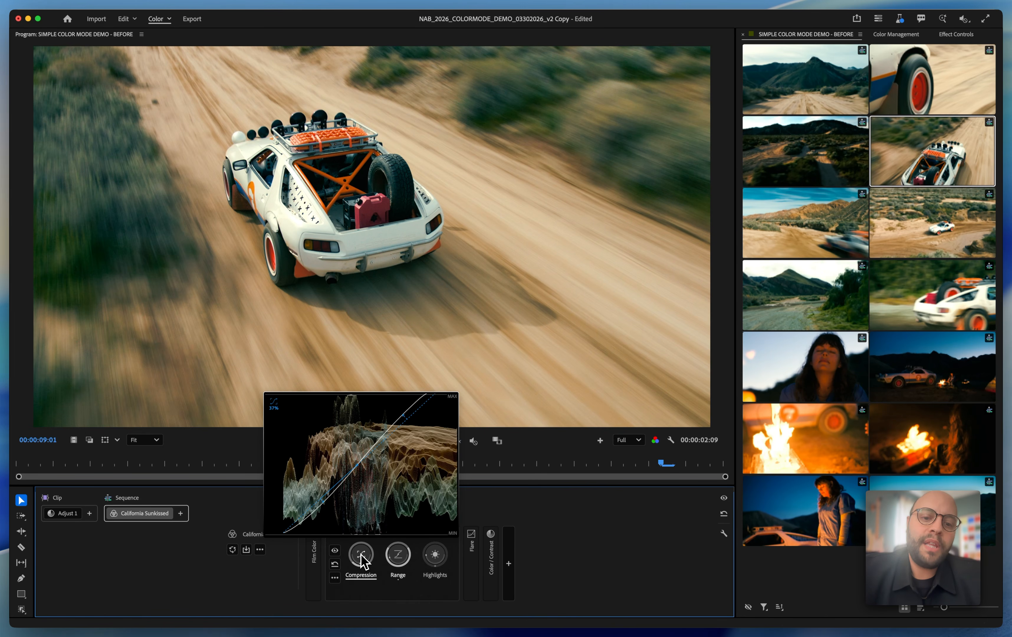
pyautogui.scroll(3, 360, 555)
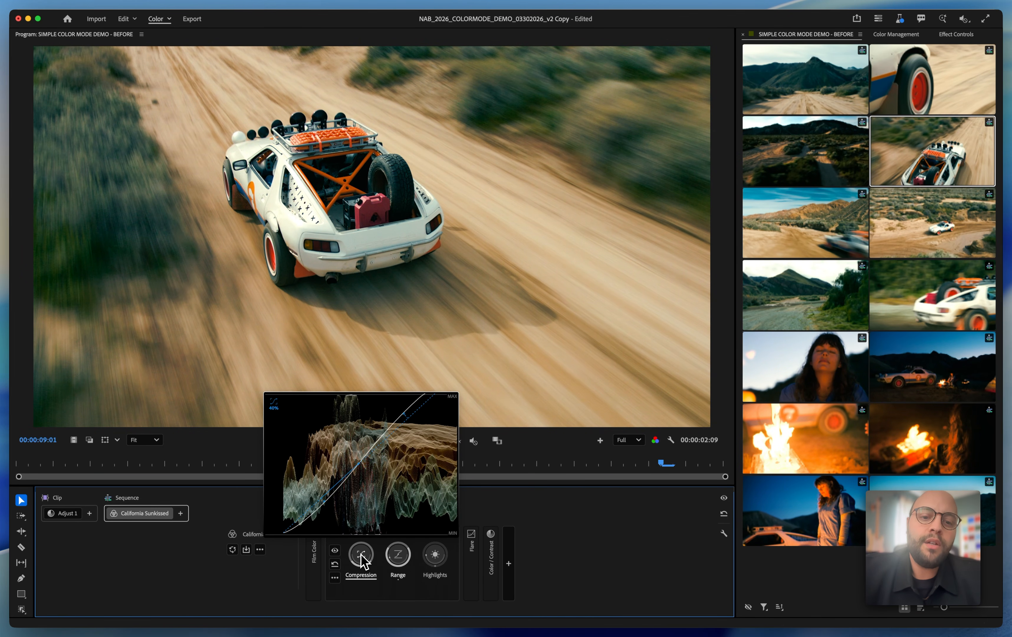
pyautogui.scroll(3, 361, 556)
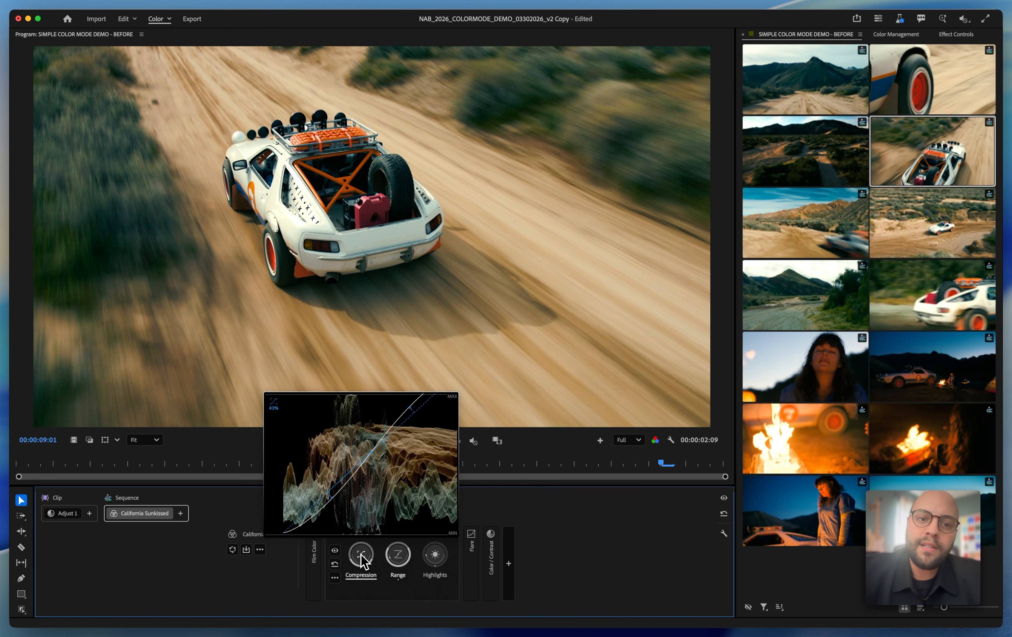
pyautogui.scroll(2, 361, 556)
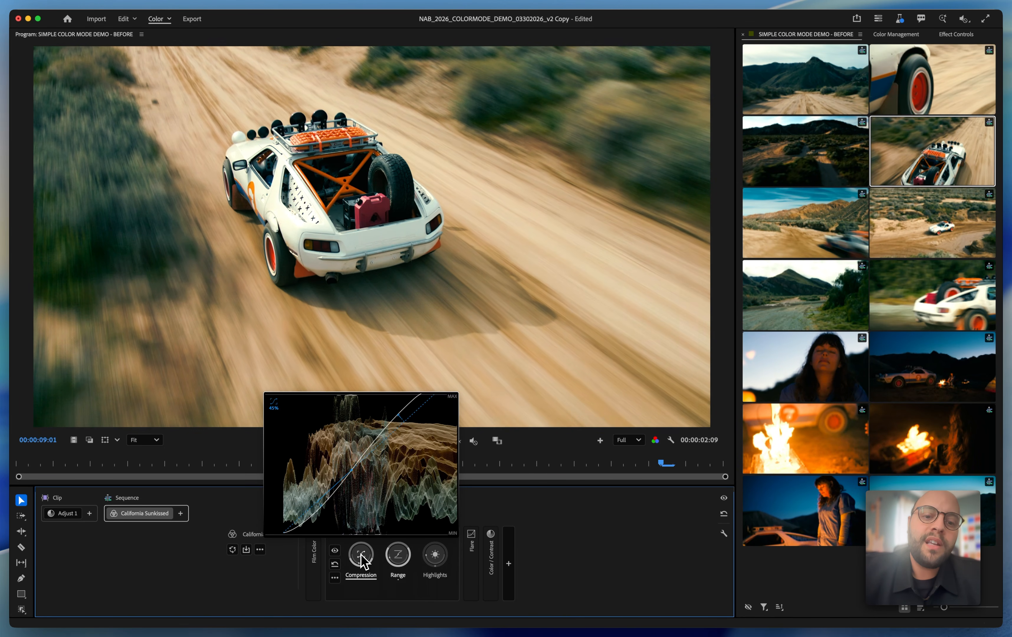
pyautogui.scroll(6, 360, 555)
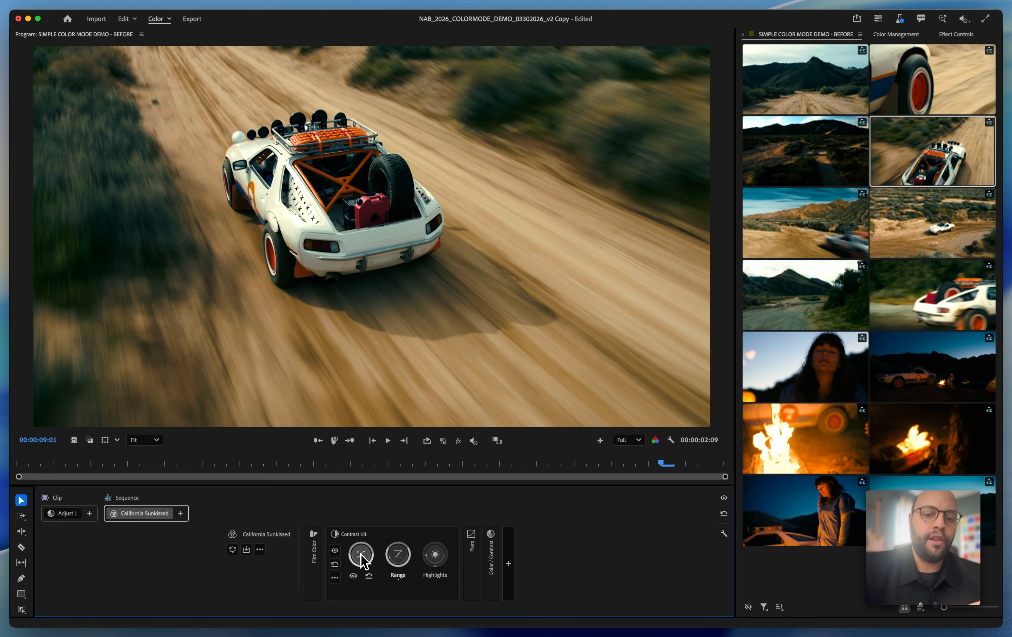
# Try lowering the Contrast Kit's Range to about 73%, and reset Range to its default
pyautogui.click(400, 553)
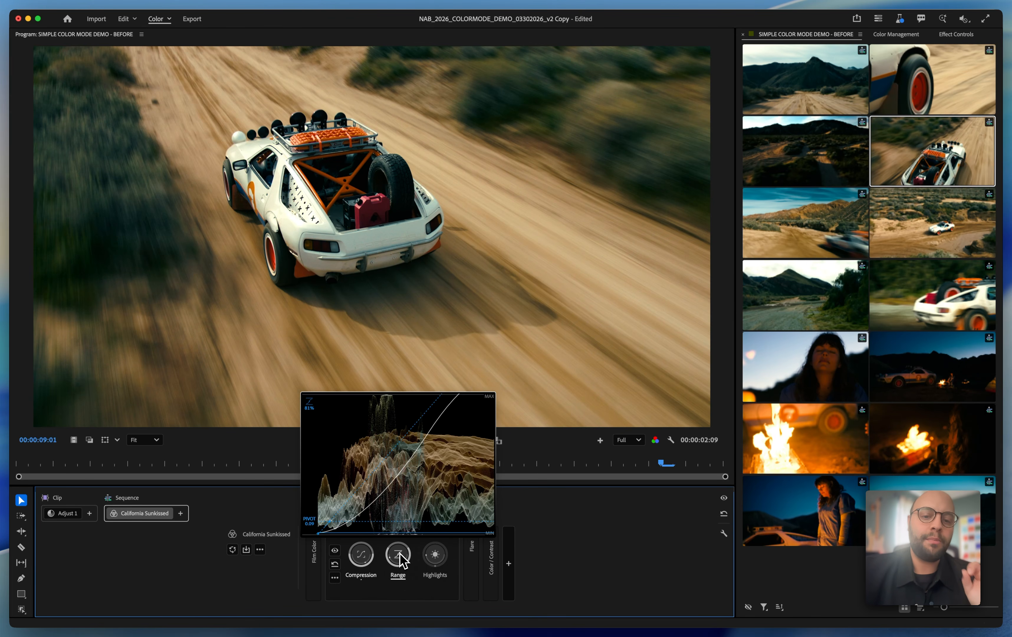
pyautogui.scroll(-4, 400, 553)
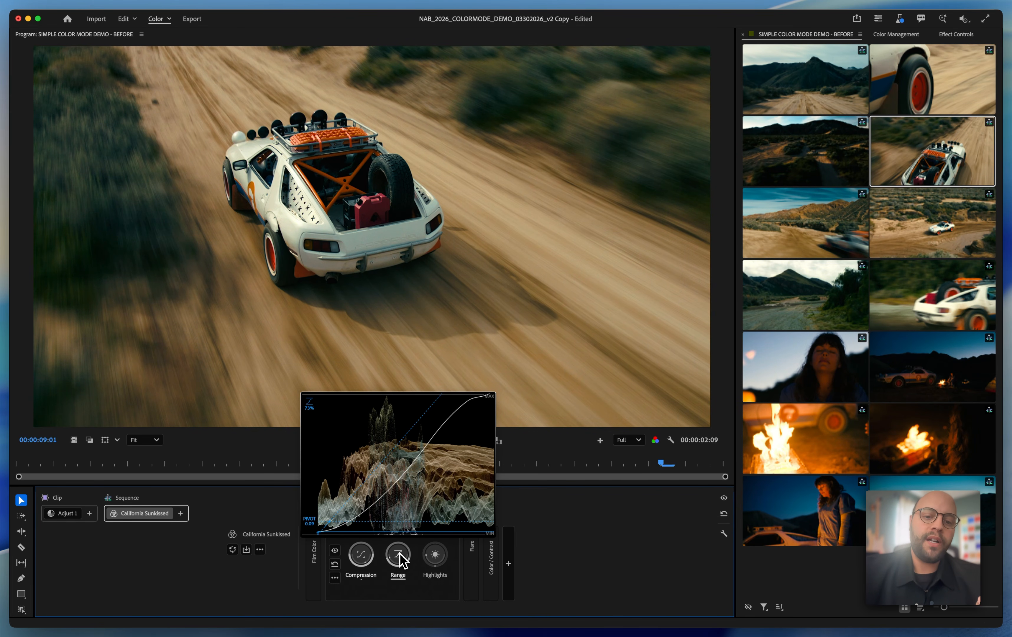
pyautogui.scroll(3, 400, 554)
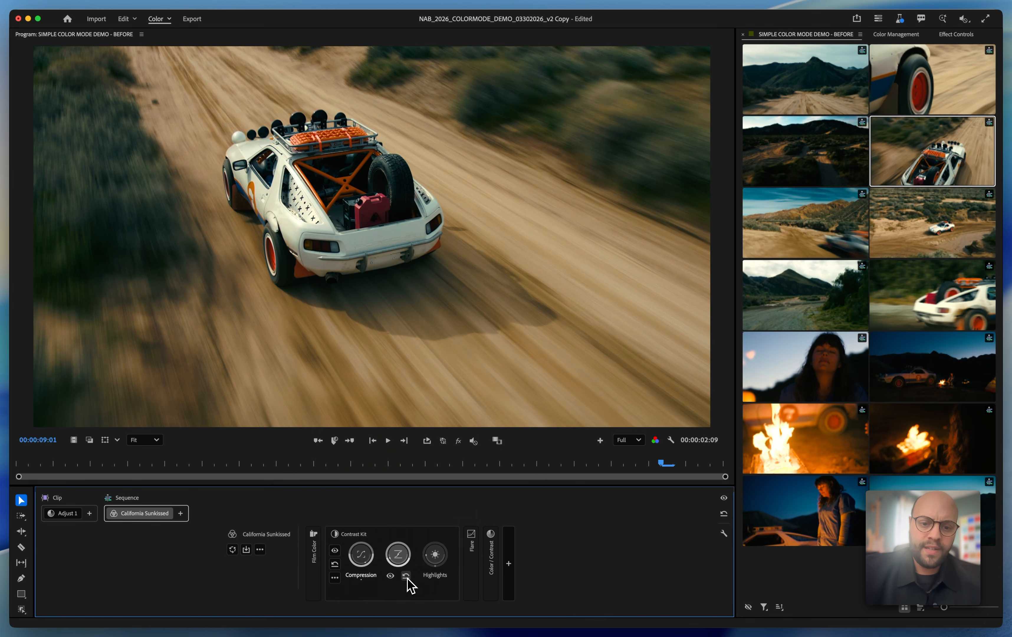
pyautogui.click(406, 576)
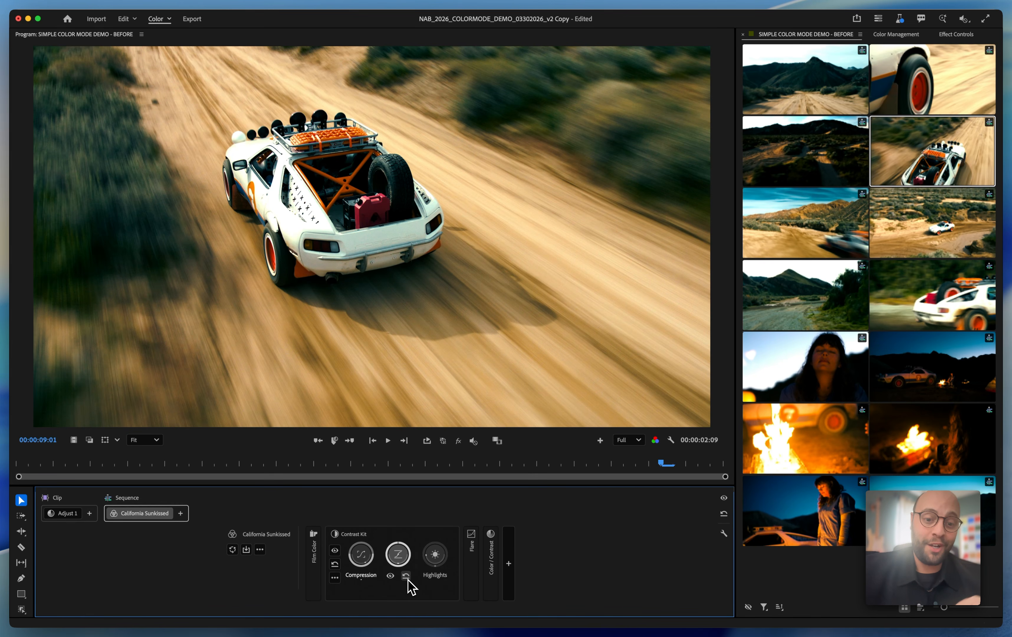
# Lower the Contrast Kit's Range to about 66% and move its pivot down to about 0.10
pyautogui.moveTo(400, 552)
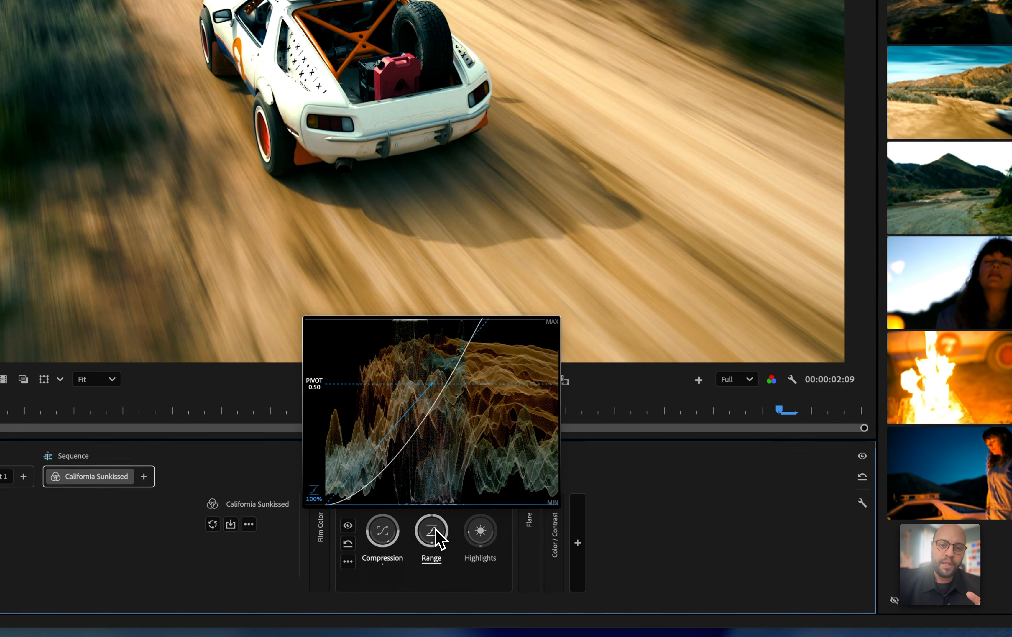
pyautogui.moveTo(401, 553); pyautogui.dragTo(436, 529)
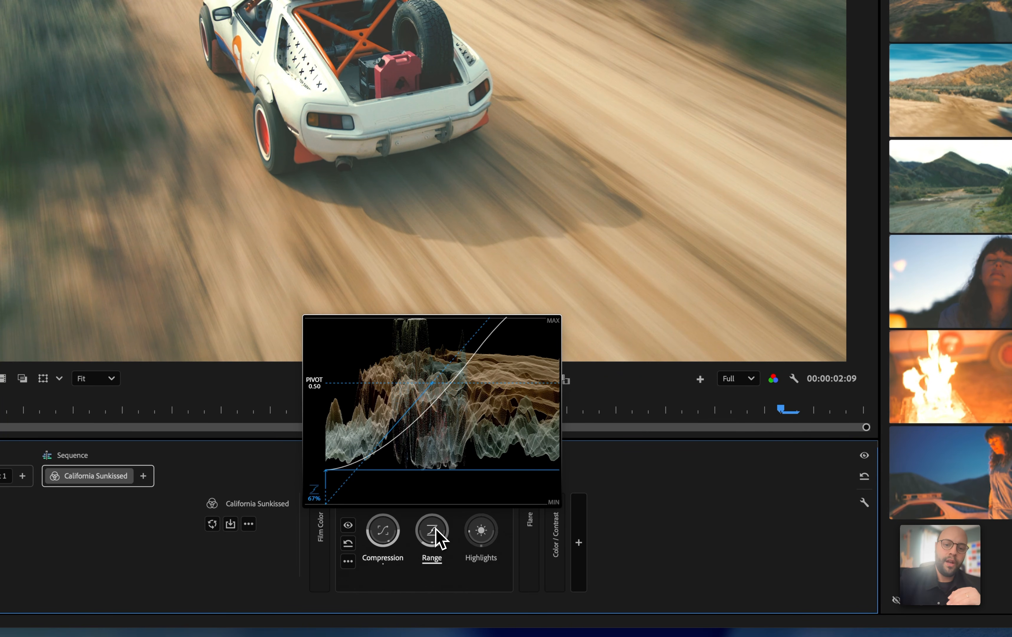
pyautogui.moveTo(435, 528); pyautogui.dragTo(436, 529)
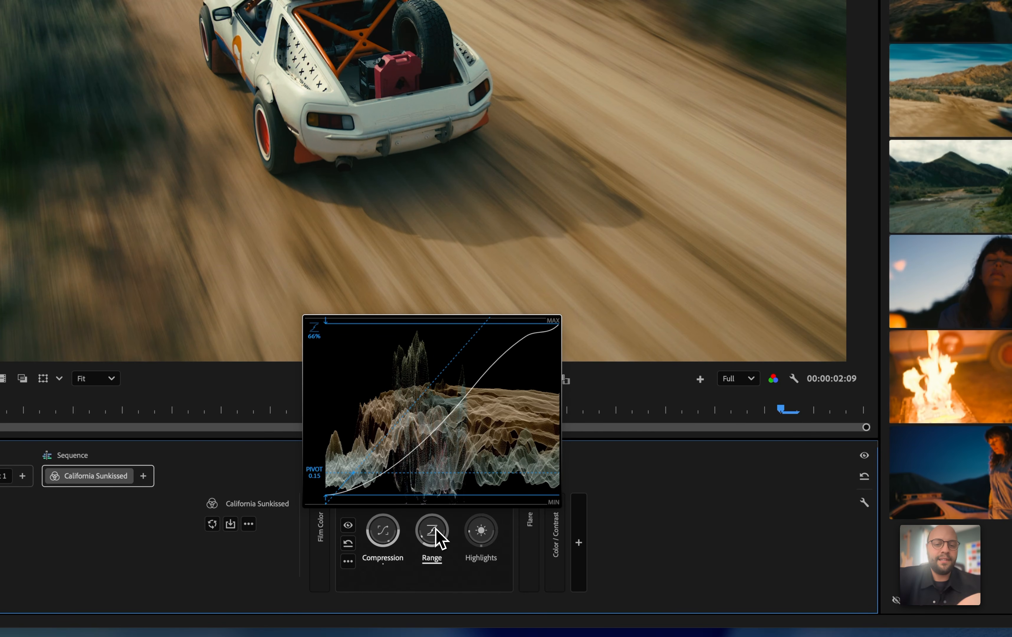
pyautogui.moveTo(435, 529); pyautogui.dragTo(436, 528)
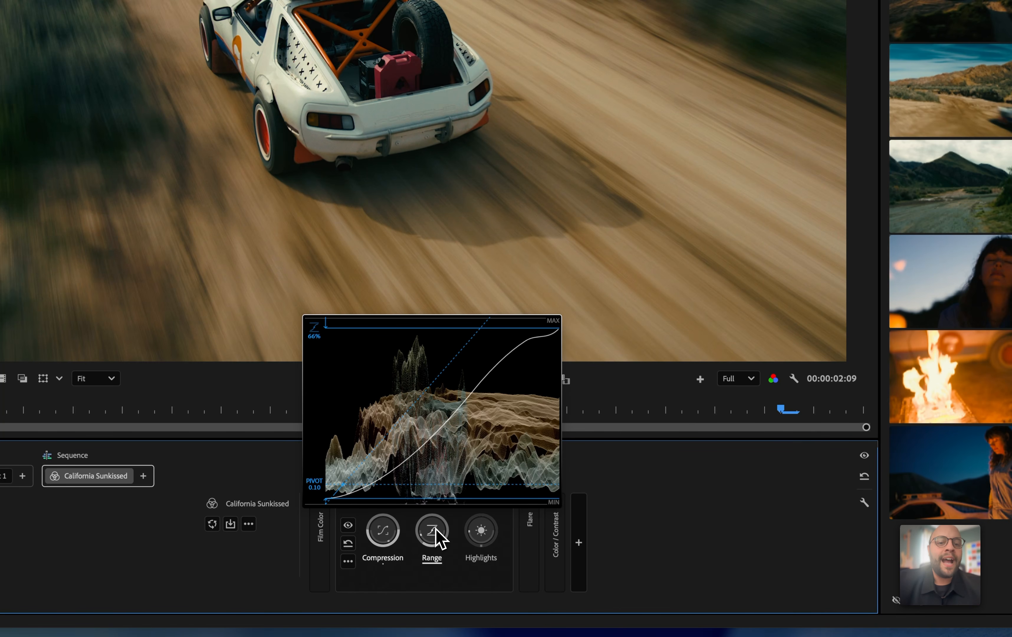
pyautogui.moveTo(435, 529); pyautogui.dragTo(435, 529)
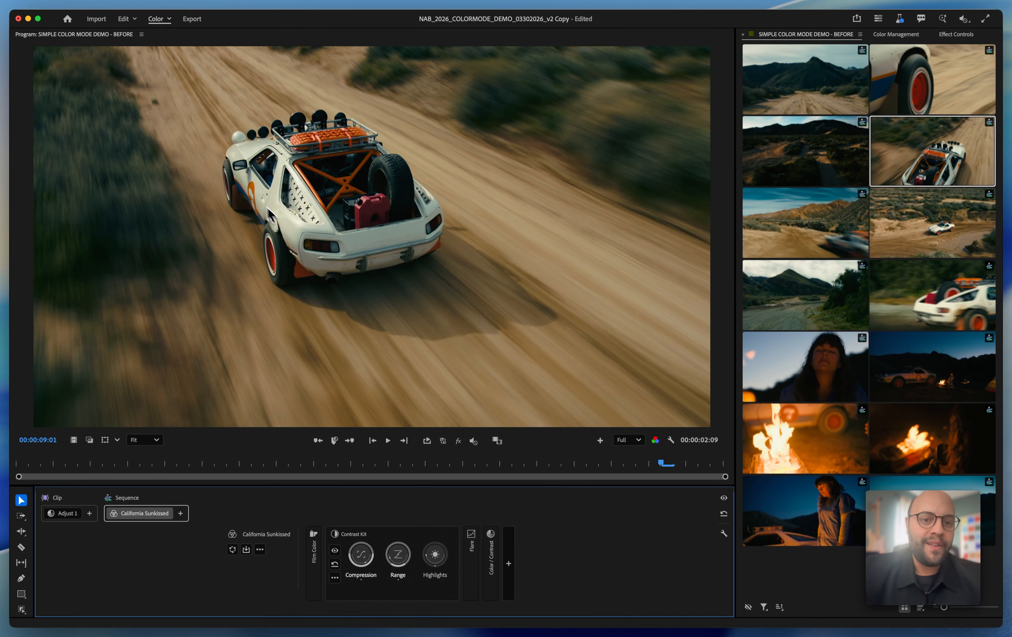
# Inspect the car's white bodywork and patterned rear side window up close, and return the program view to Fit
pyautogui.scroll(5, 250, 191)
pyautogui.scroll(-2, 250, 192)
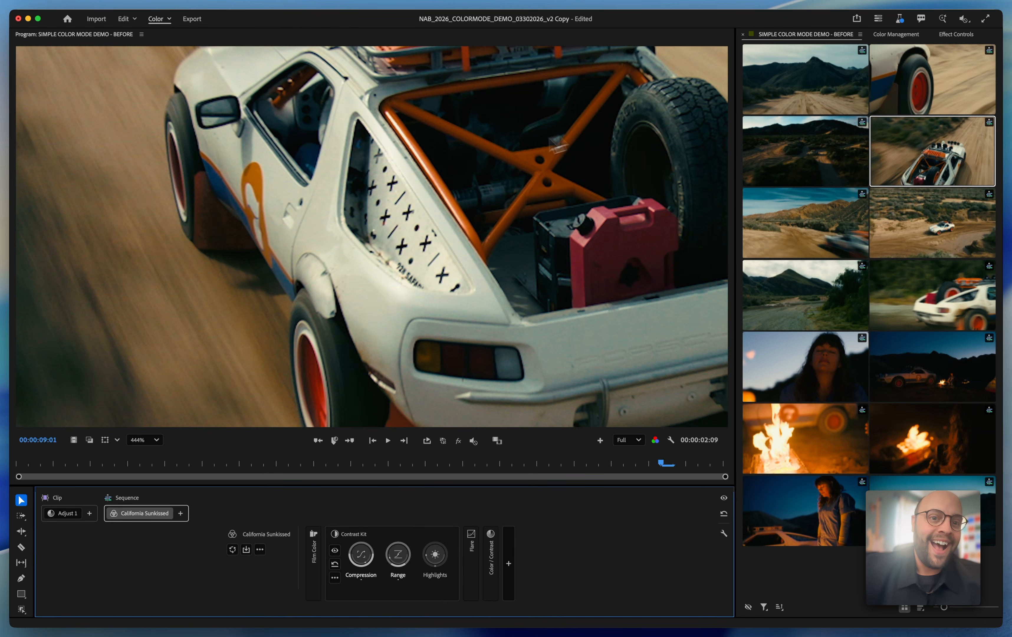
pyautogui.scroll(4, 270, 201)
pyautogui.scroll(1, 269, 200)
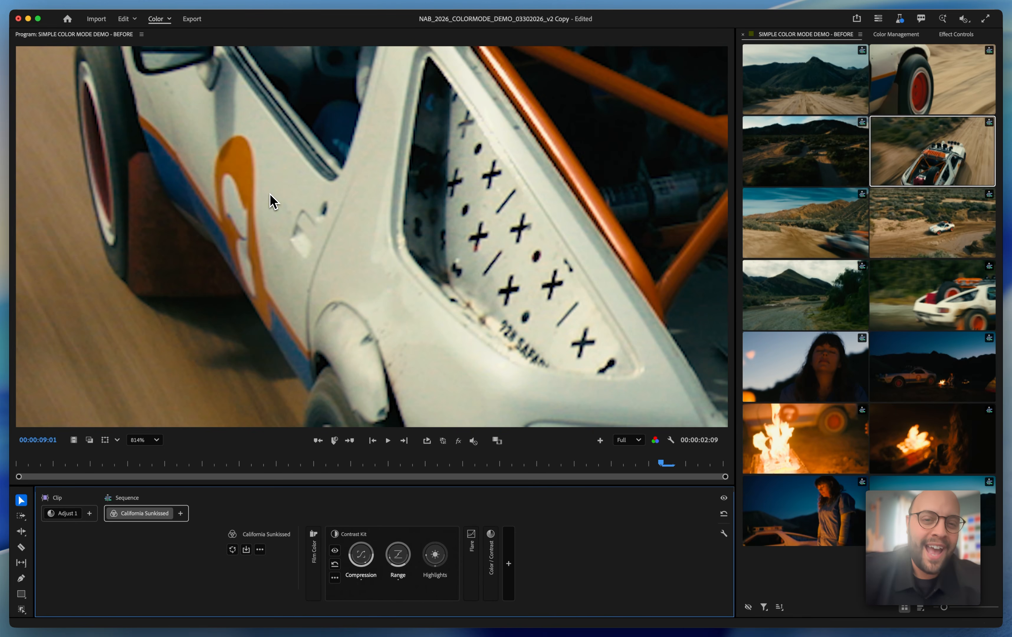
pyautogui.scroll(2, 273, 201)
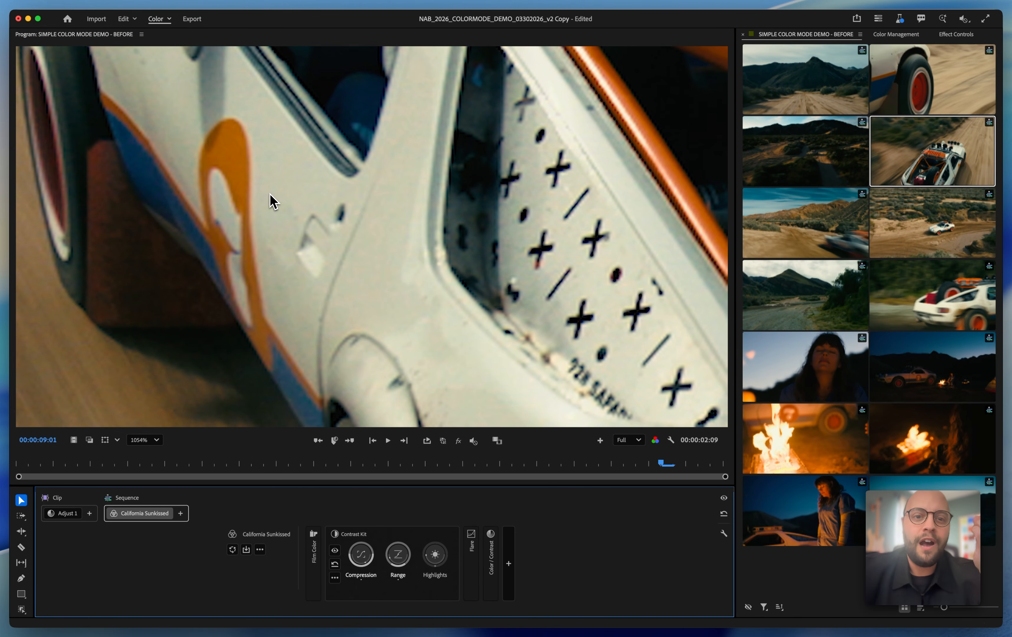
pyautogui.click(139, 441)
pyautogui.click(137, 457)
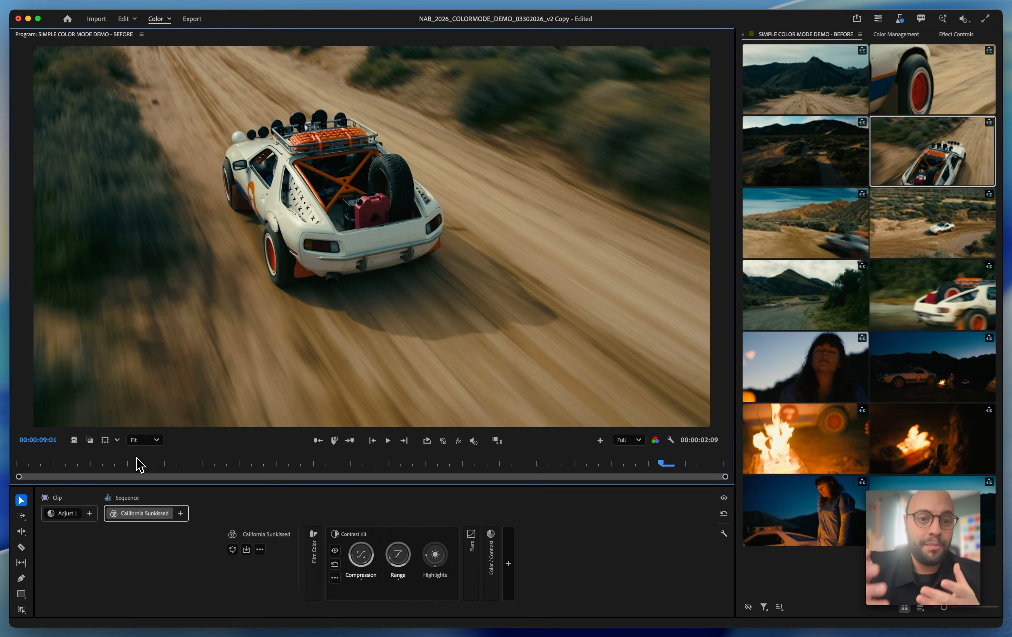
# Expand the style's Flare module, collapse Contrast Kit, and adjust the Flare amount
pyautogui.click(471, 547)
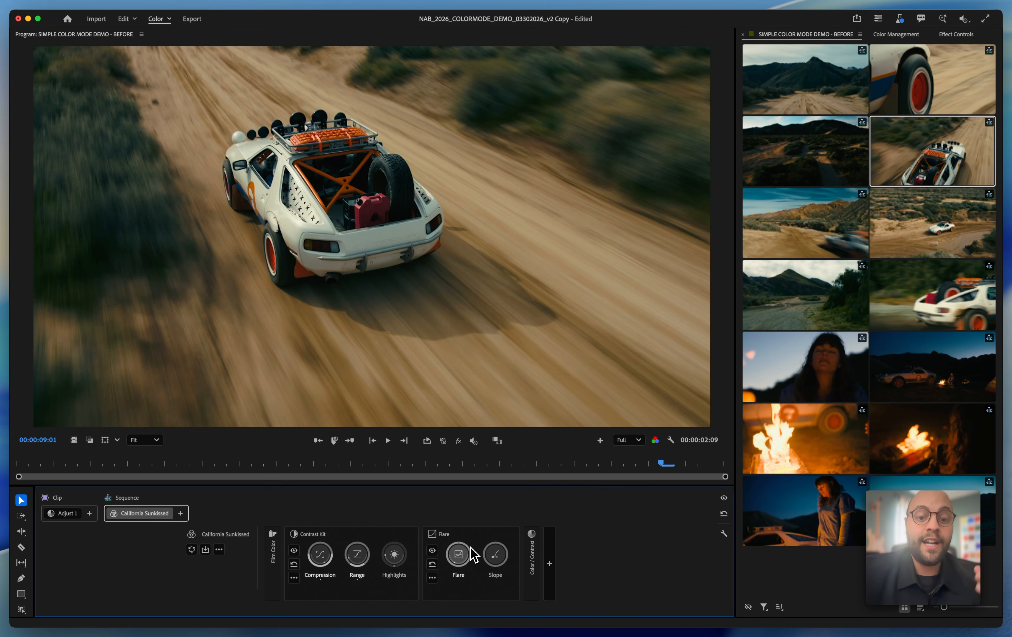
pyautogui.click(373, 537)
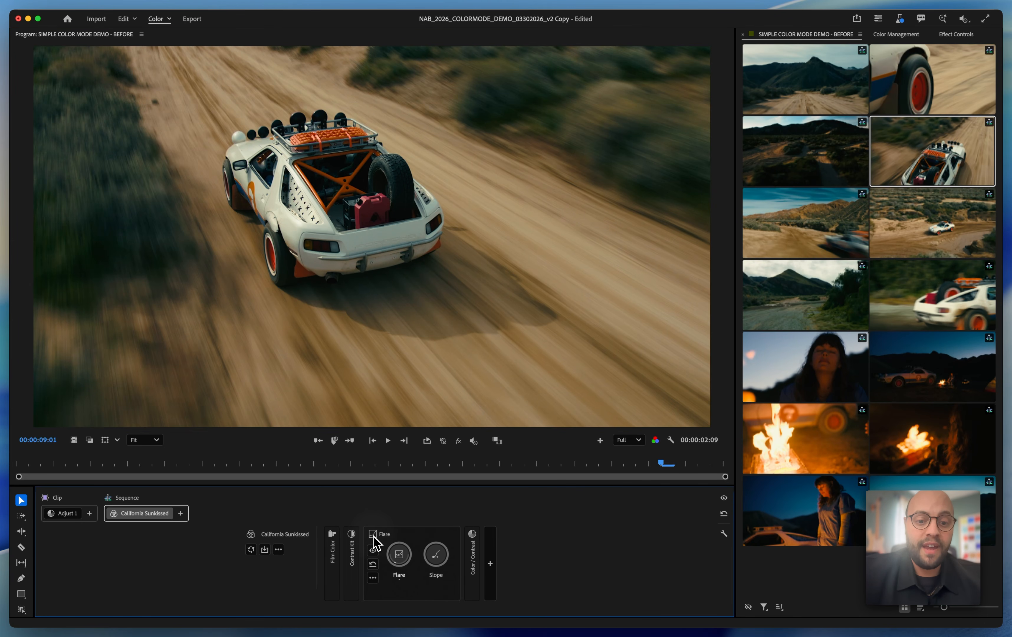
pyautogui.click(398, 556)
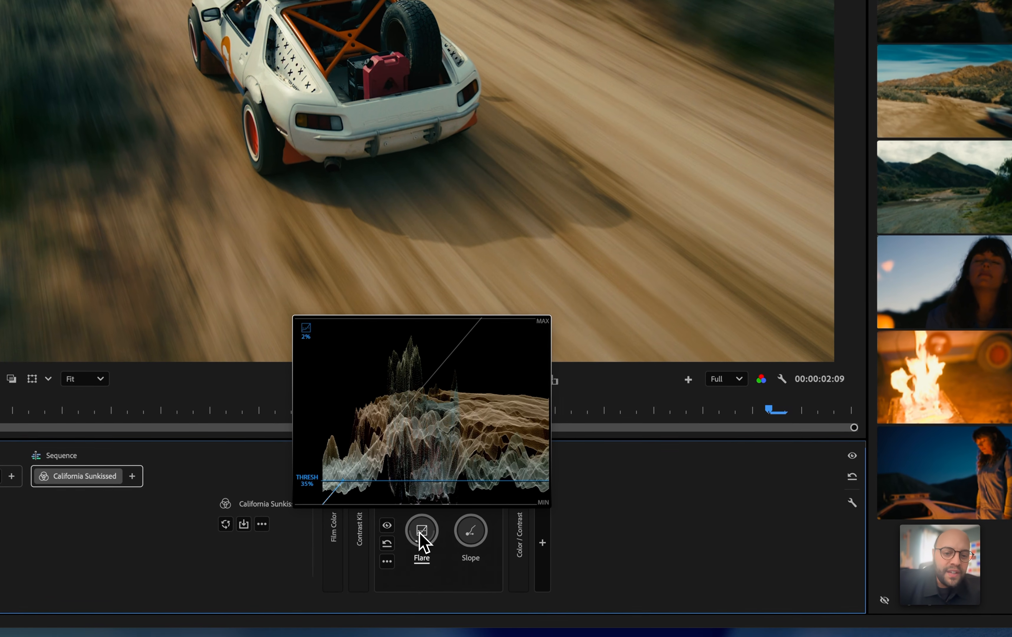
pyautogui.moveTo(420, 533); pyautogui.dragTo(420, 533)
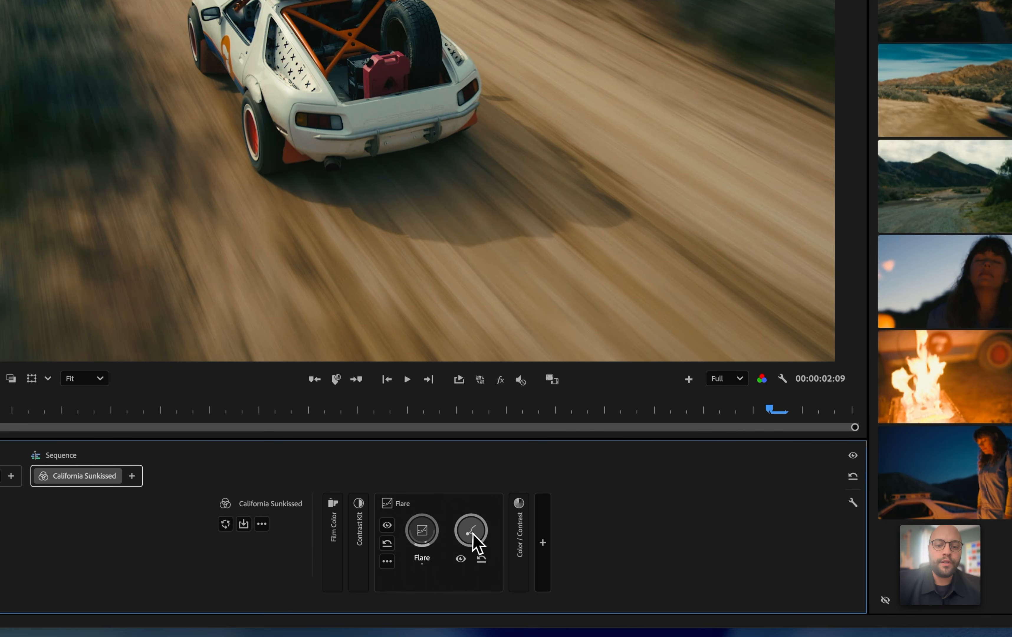
# Lower the Slope of the style's Flare module to about -19%
pyautogui.moveTo(475, 546); pyautogui.dragTo(477, 542)
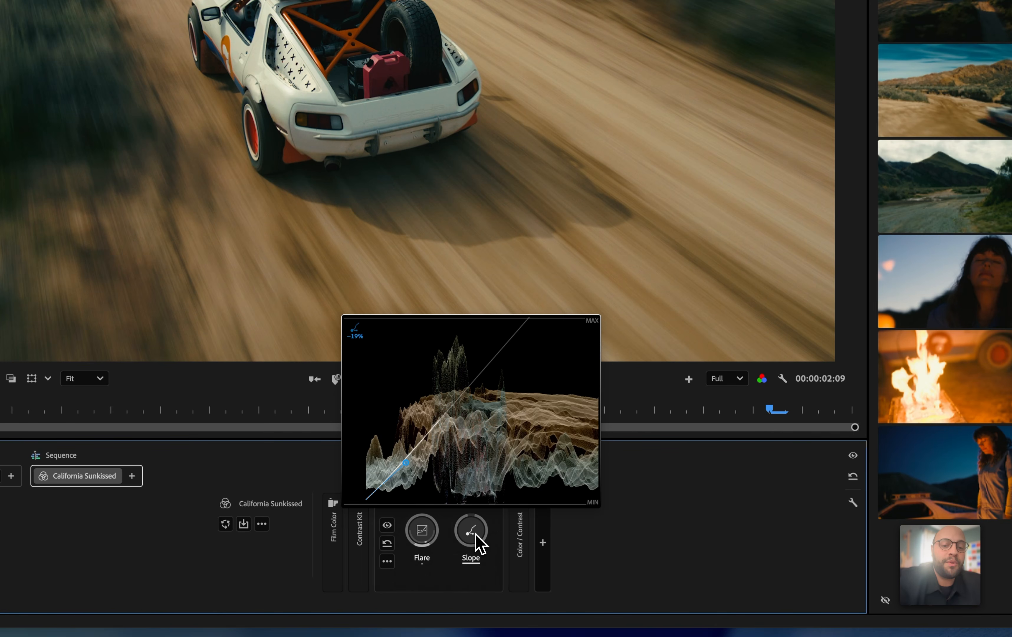
pyautogui.scroll(-7, 475, 534)
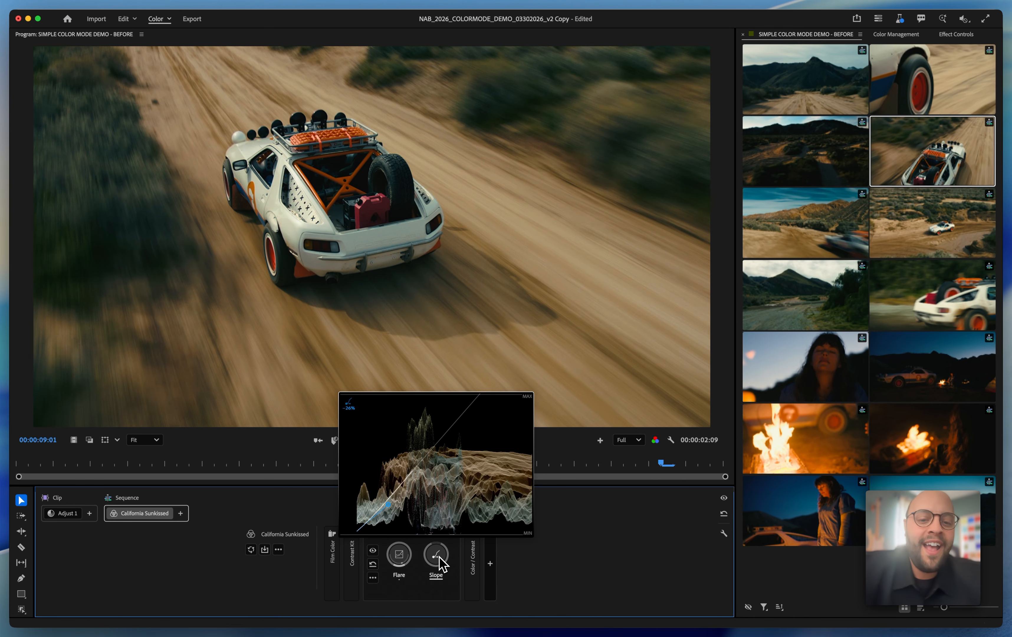
# Expand the style's Film Color module and review its available Negative and Print film stocks
pyautogui.click(337, 556)
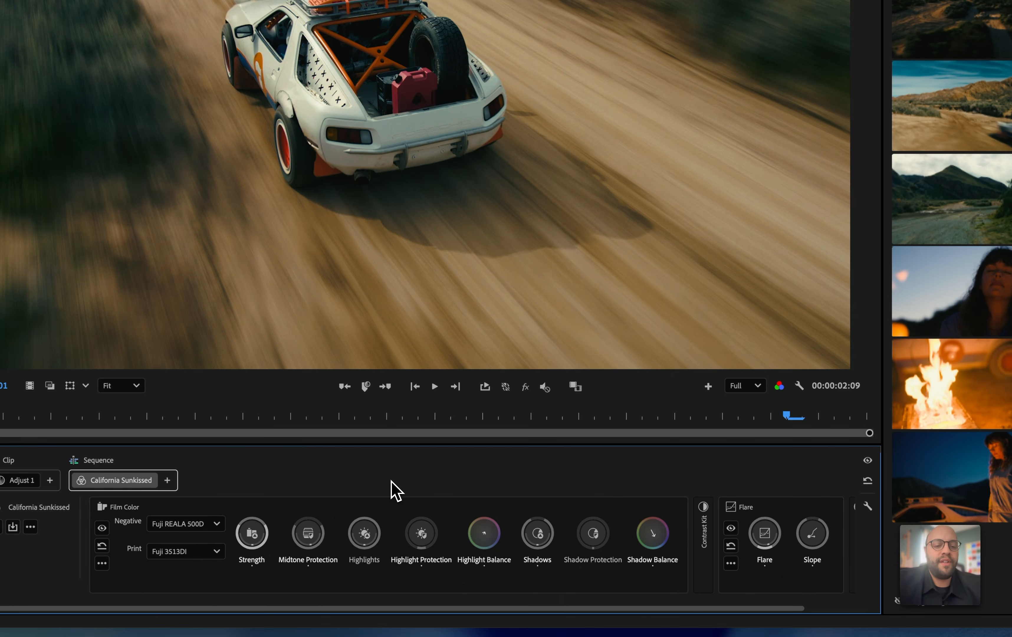
pyautogui.click(210, 524)
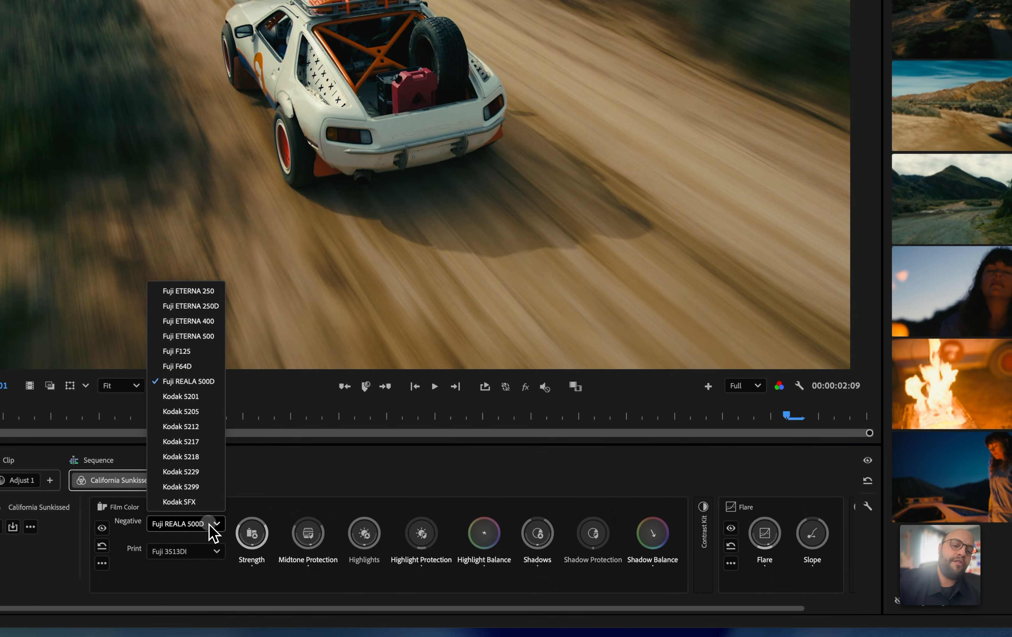
pyautogui.click(209, 525)
pyautogui.click(194, 555)
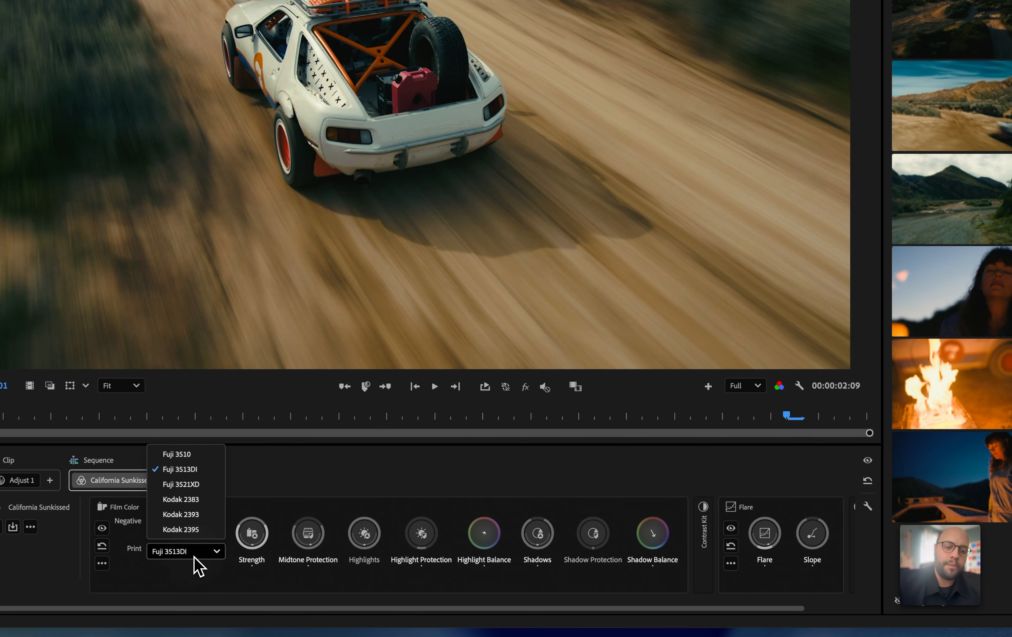
pyautogui.click(195, 556)
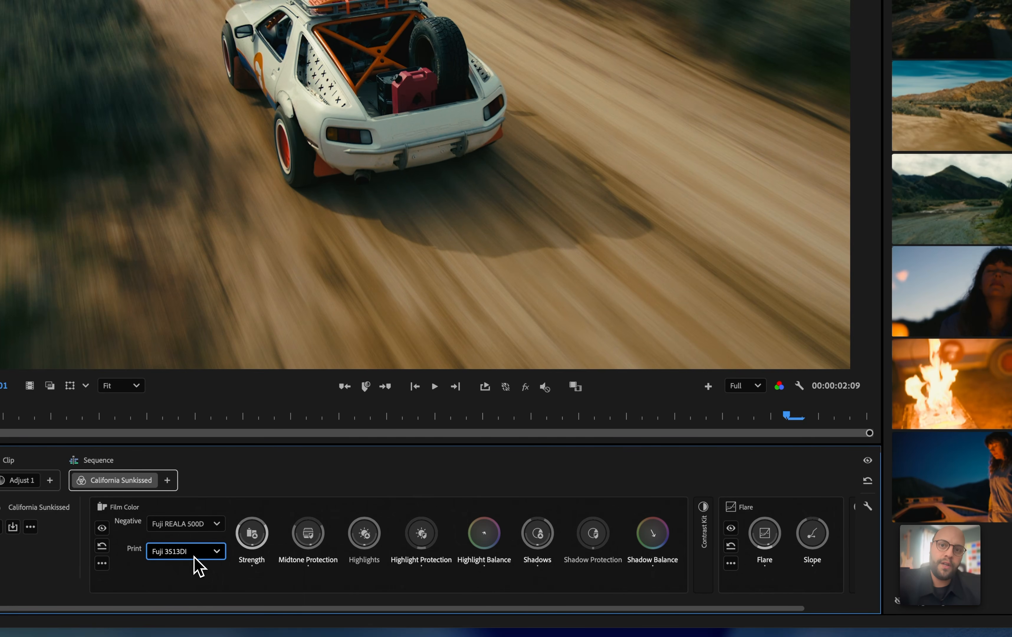
# Set the Film Color Negative to Fuji ETERNA 500, try Fuji 3510 as the Print stock, and settle on Kodak 2393
pyautogui.click(190, 524)
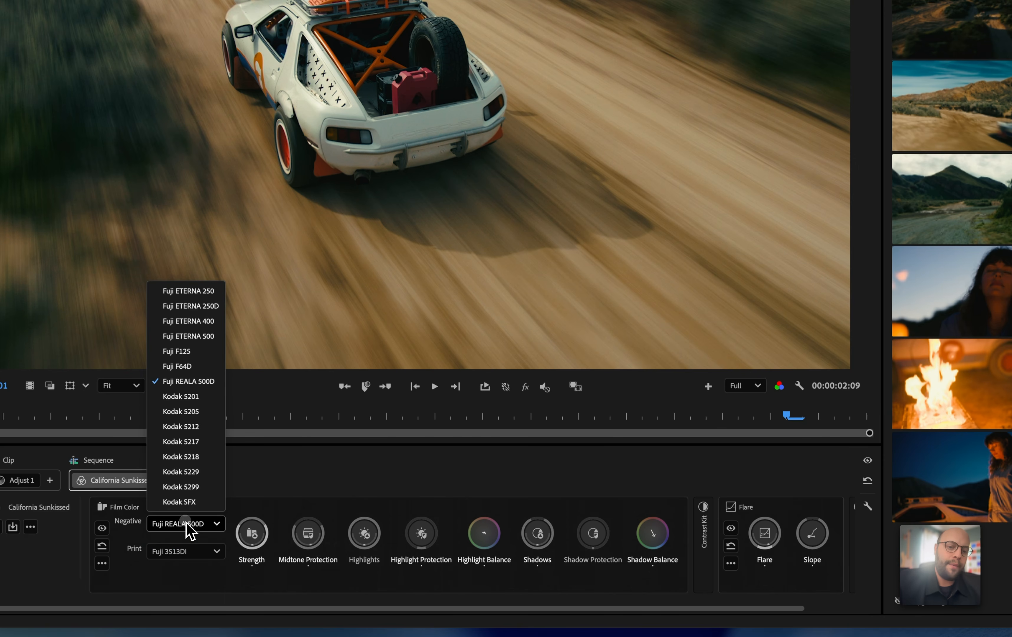
pyautogui.click(190, 336)
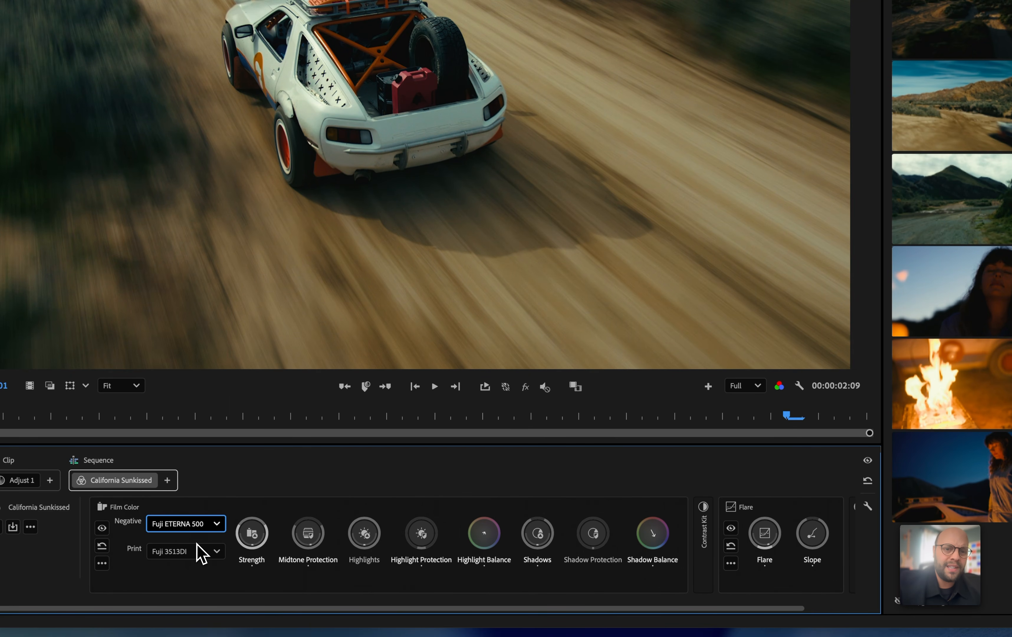
pyautogui.click(195, 553)
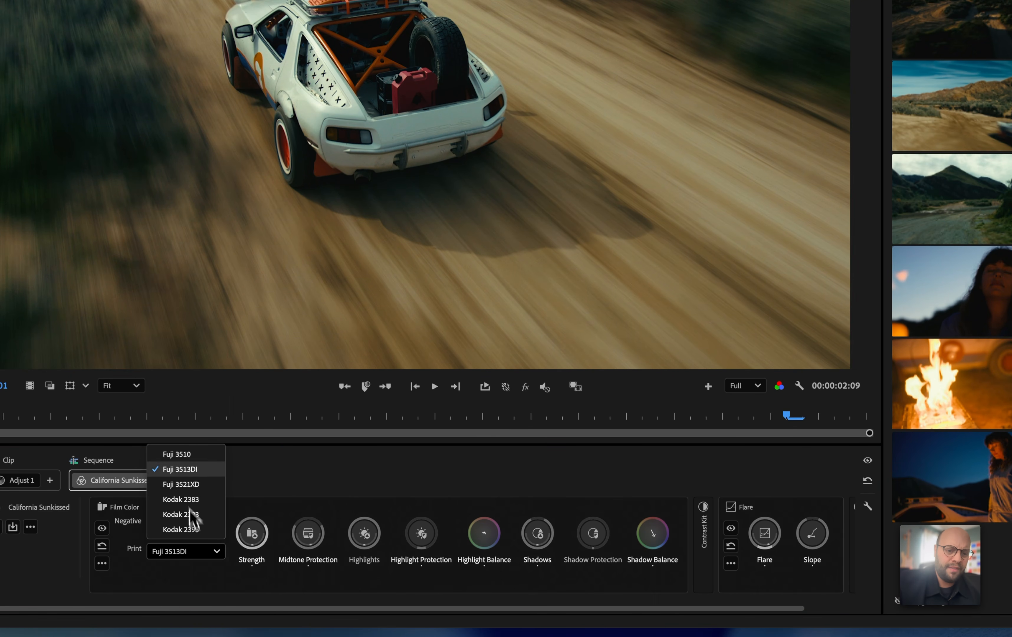
pyautogui.click(181, 455)
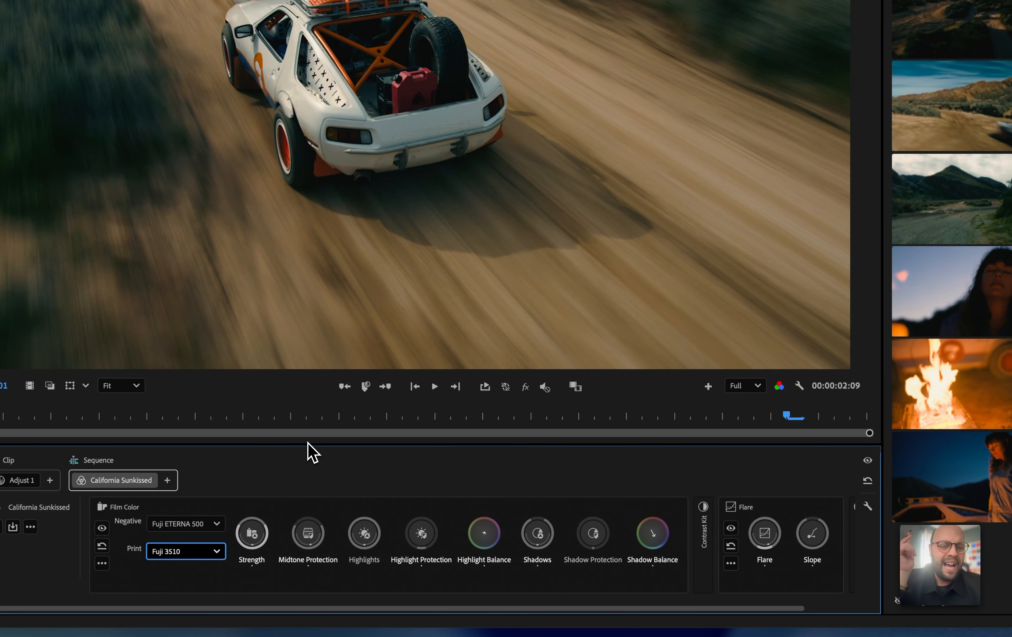
pyautogui.click(190, 556)
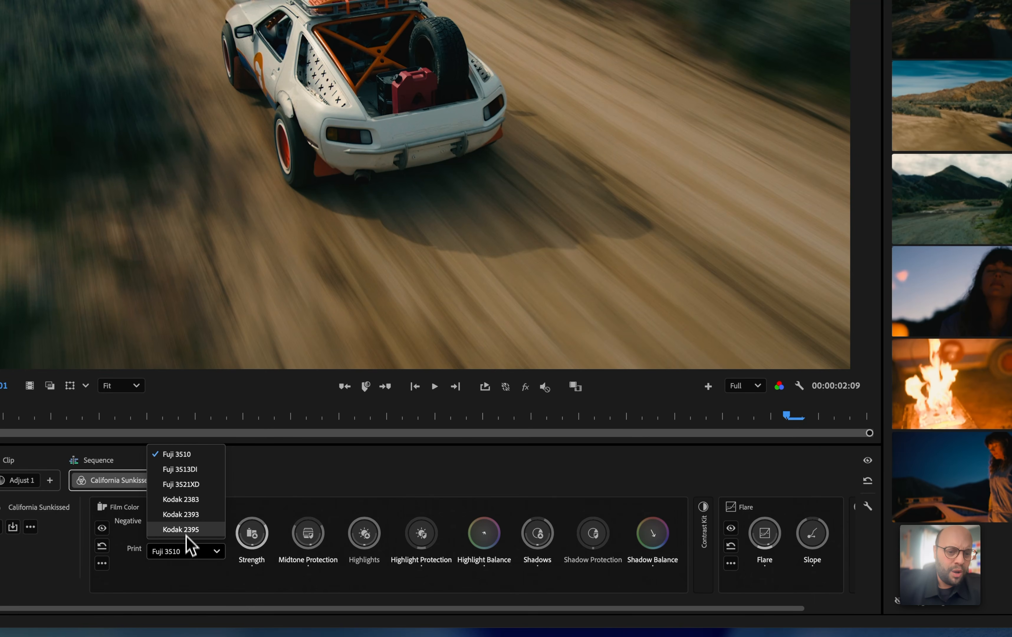
pyautogui.click(190, 529)
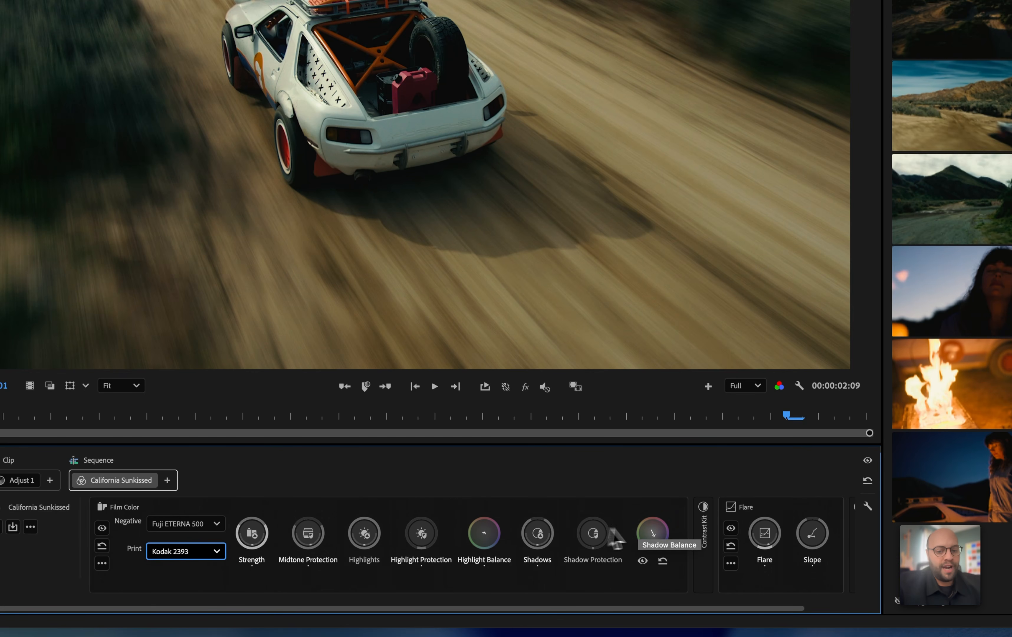
# Compare the Film Color Strength between about 100% and 161%, and settle on about 151%
pyautogui.click(253, 534)
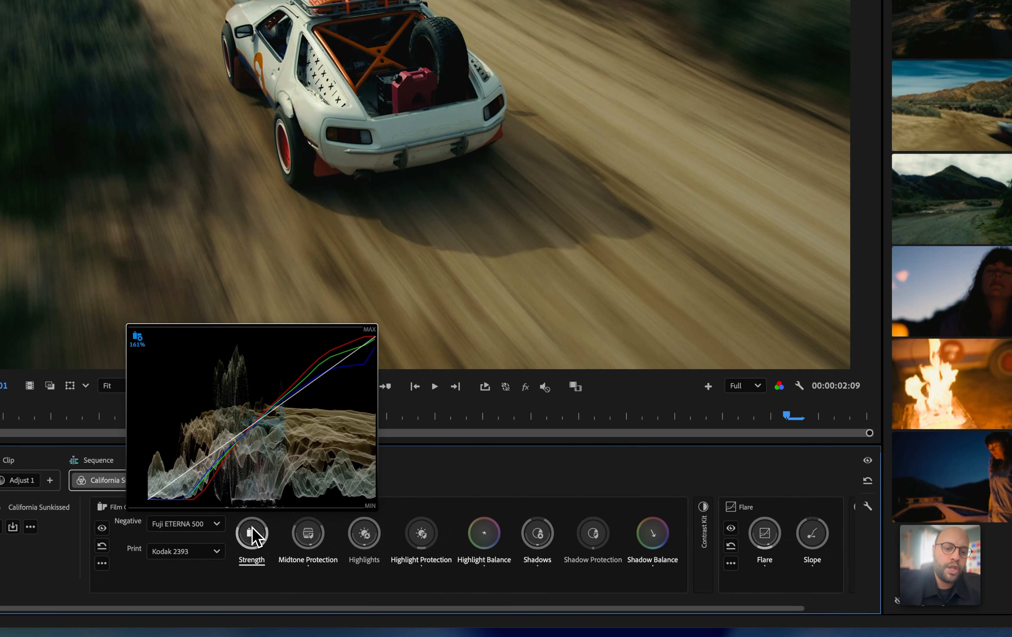
pyautogui.scroll(-5, 253, 534)
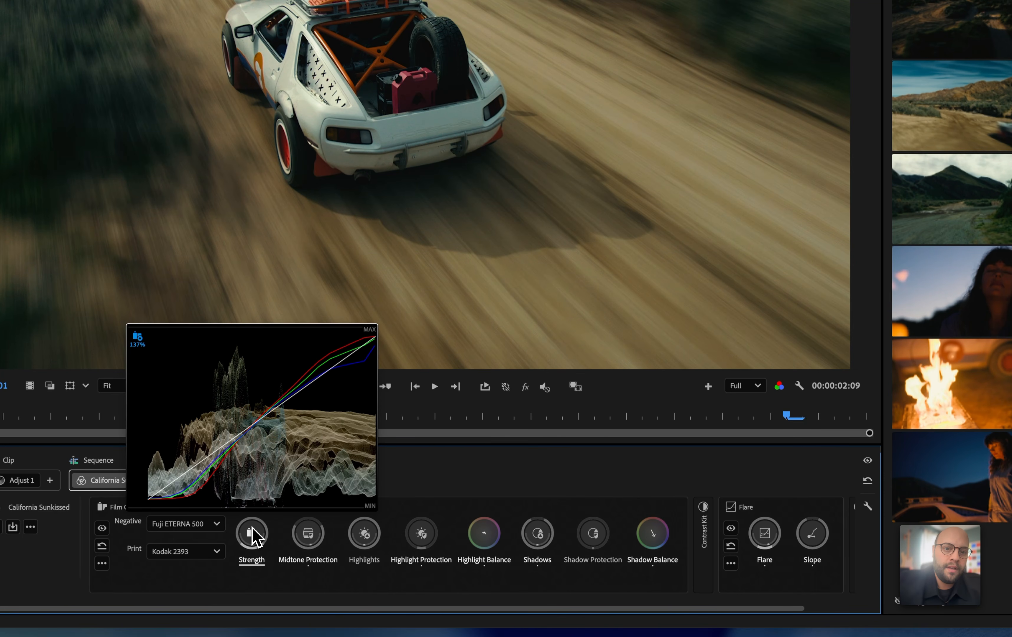
pyautogui.scroll(-8, 253, 534)
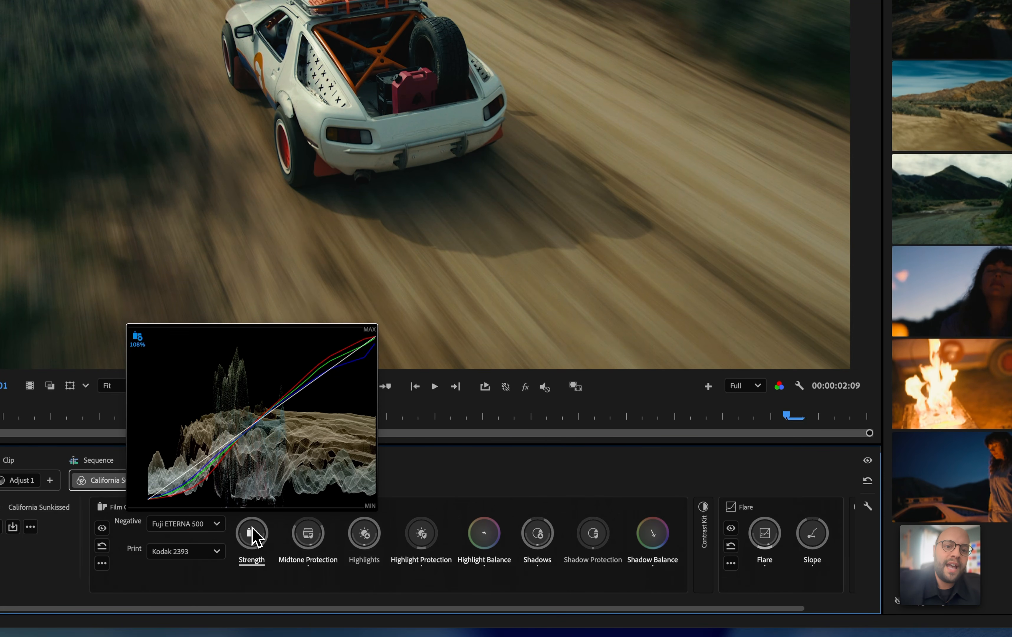
pyautogui.scroll(-4, 255, 537)
pyautogui.scroll(7, 254, 534)
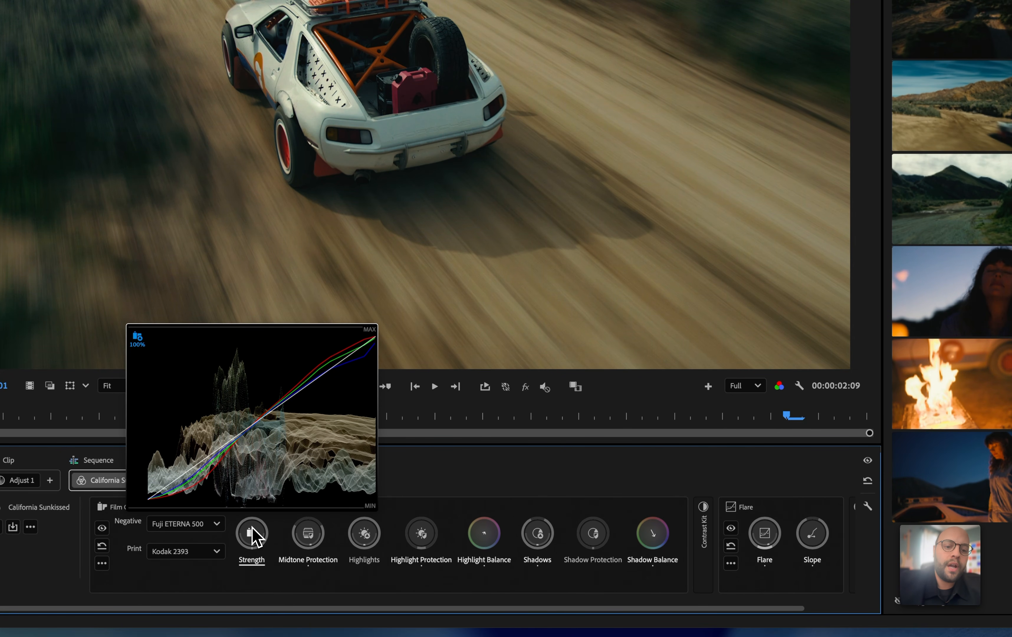
pyautogui.scroll(9, 254, 536)
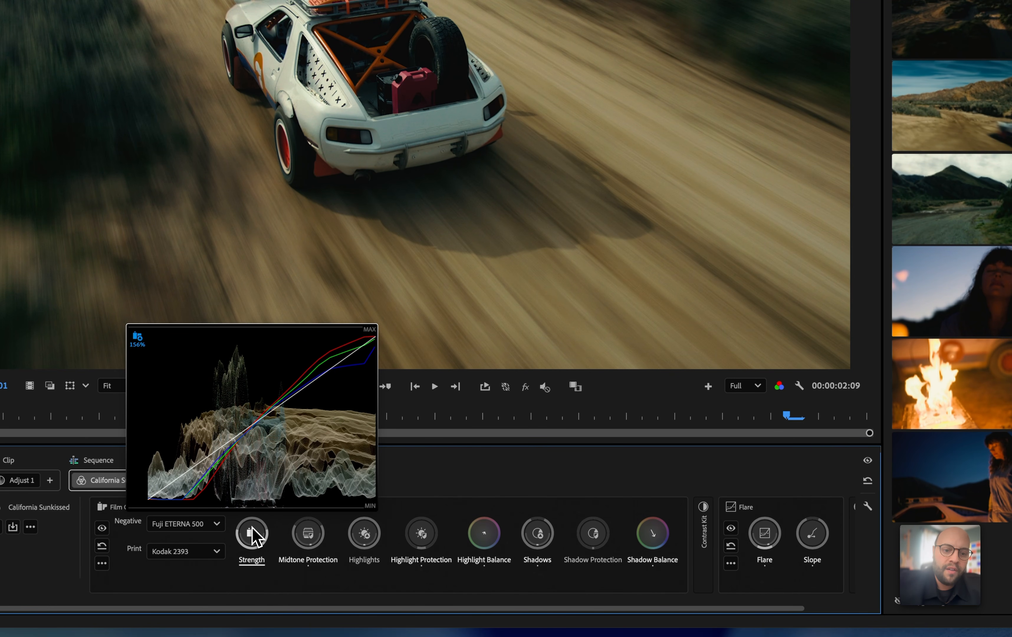
pyautogui.scroll(-1, 254, 536)
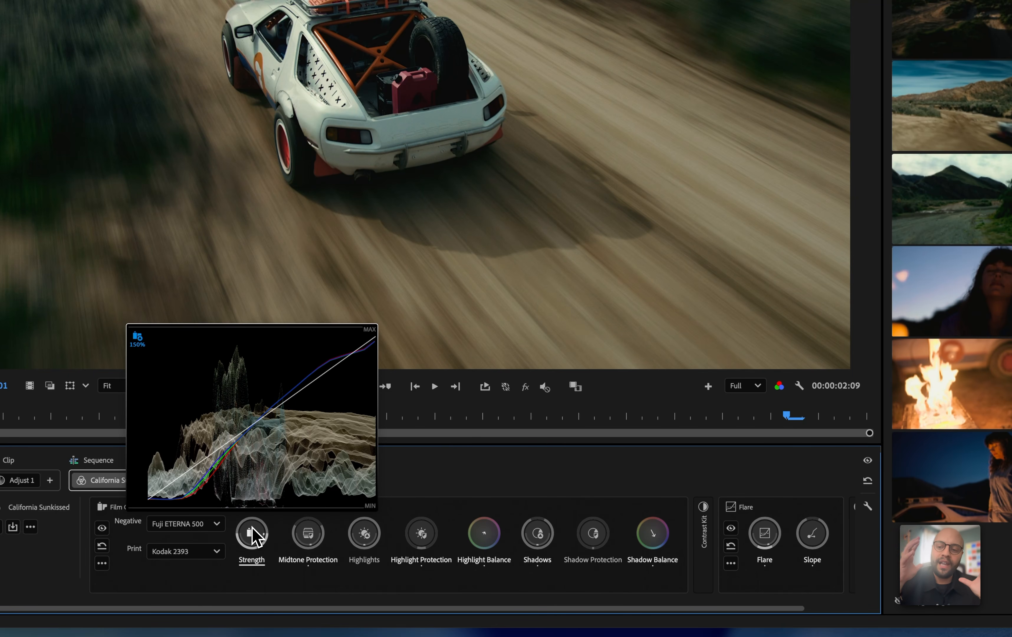
pyautogui.moveTo(252, 526); pyautogui.dragTo(252, 527)
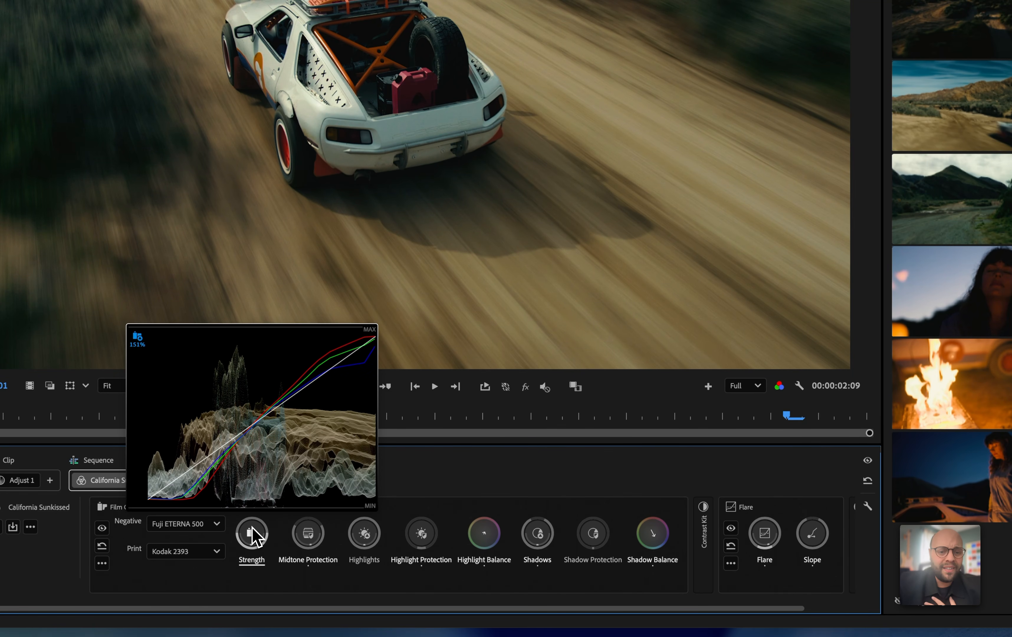
# Try Film Color's Midtone Protection at about 38% while shifting its pivot between about -0.17 and 0.22
pyautogui.moveTo(307, 536)
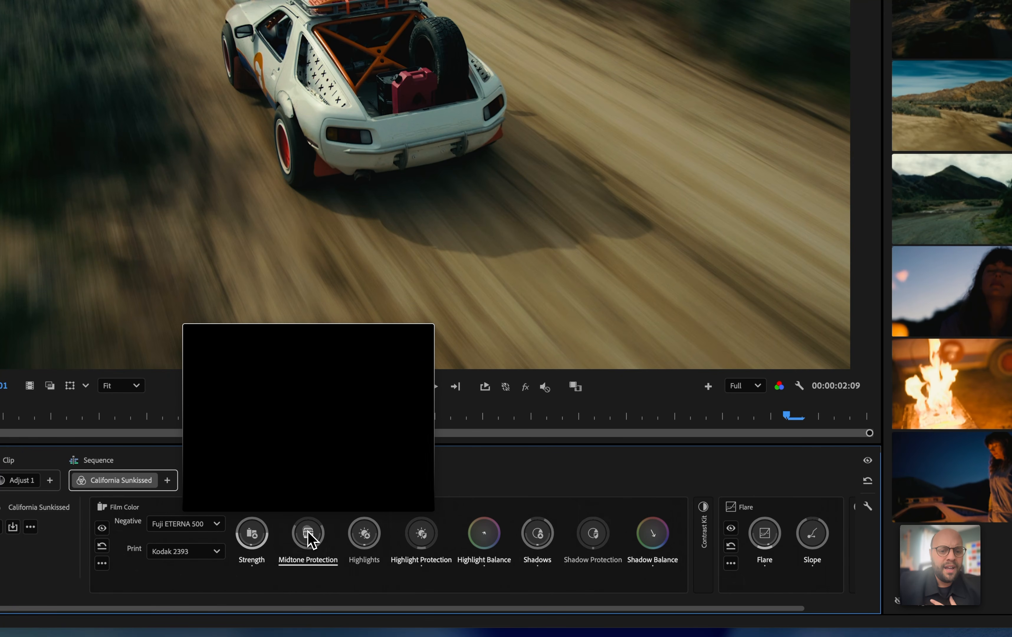
pyautogui.scroll(-3, 308, 533)
pyautogui.scroll(4, 308, 533)
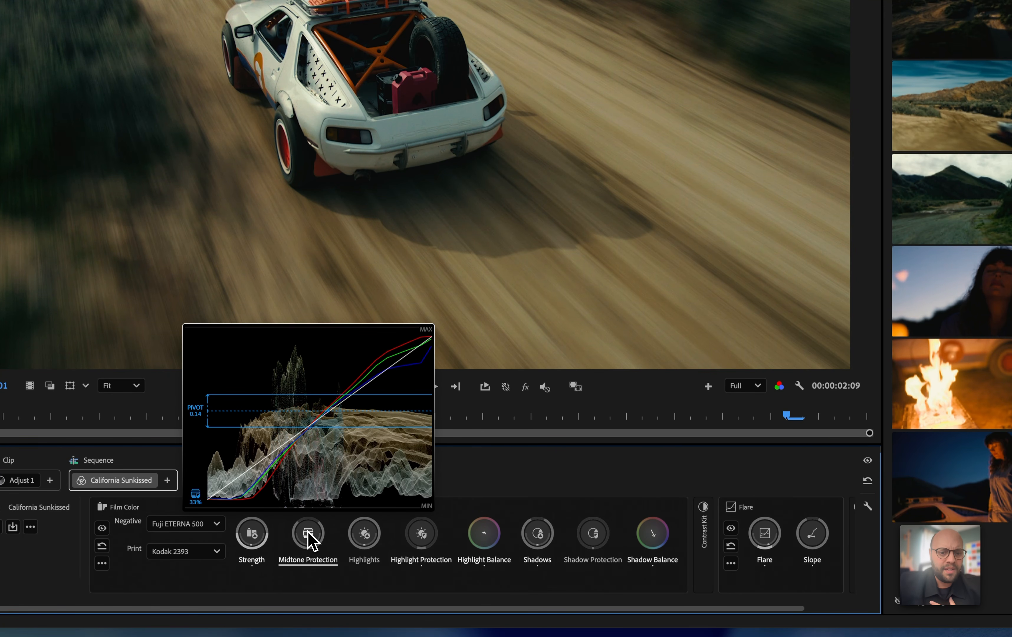
pyautogui.scroll(5, 308, 533)
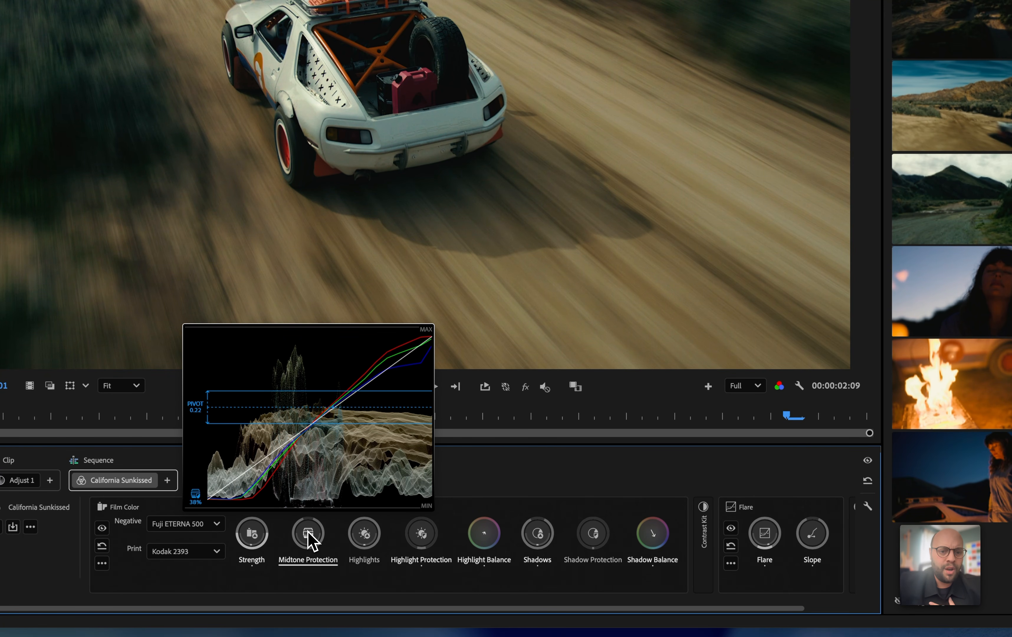
pyautogui.scroll(1, 308, 533)
pyautogui.scroll(-4, 308, 532)
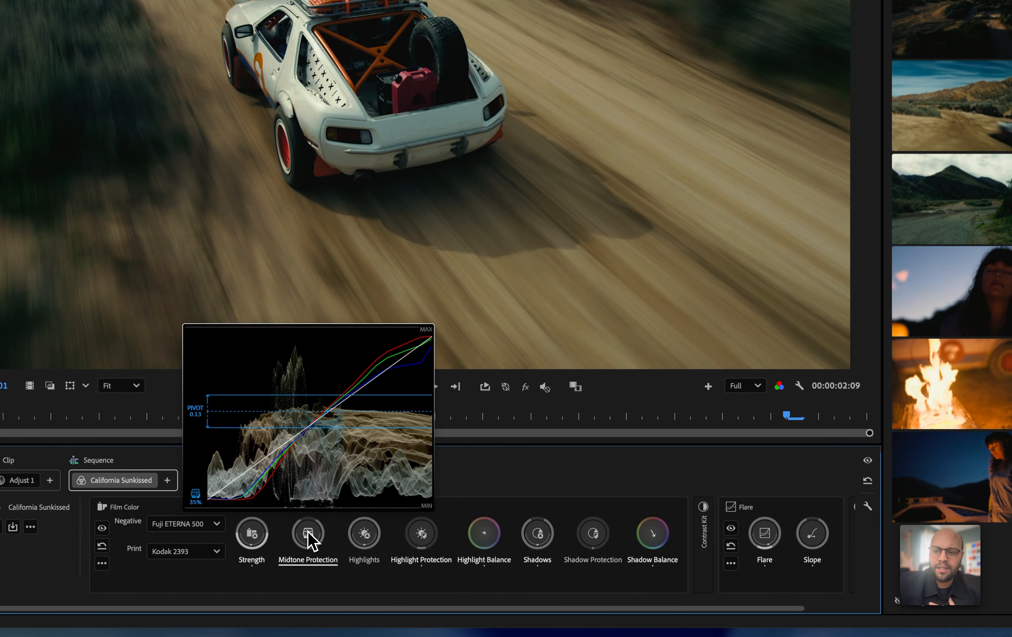
pyautogui.scroll(1, 308, 532)
pyautogui.scroll(1, 308, 532)
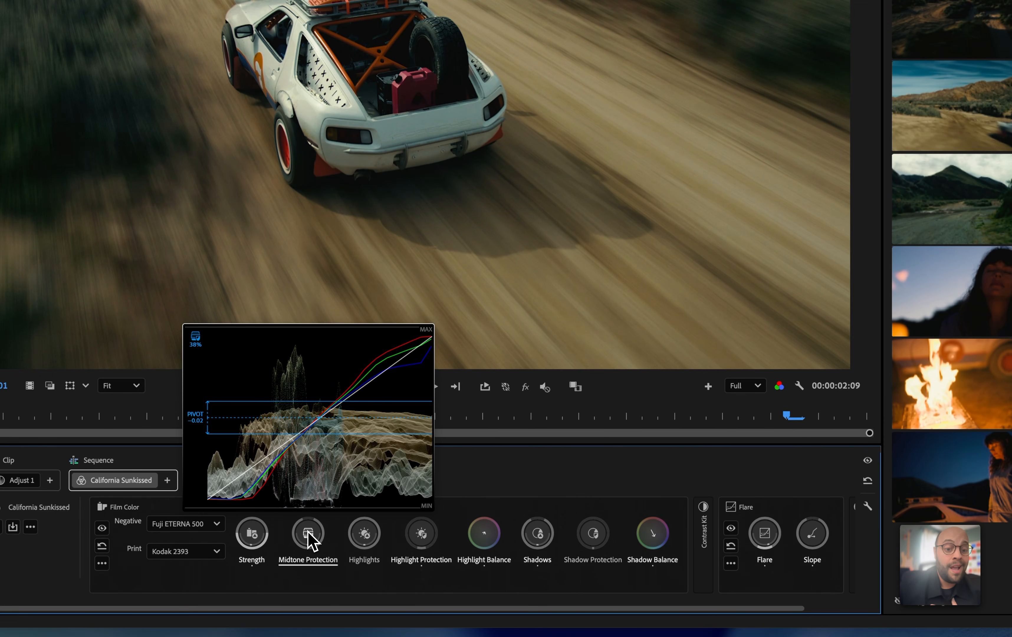
pyautogui.scroll(-2, 307, 532)
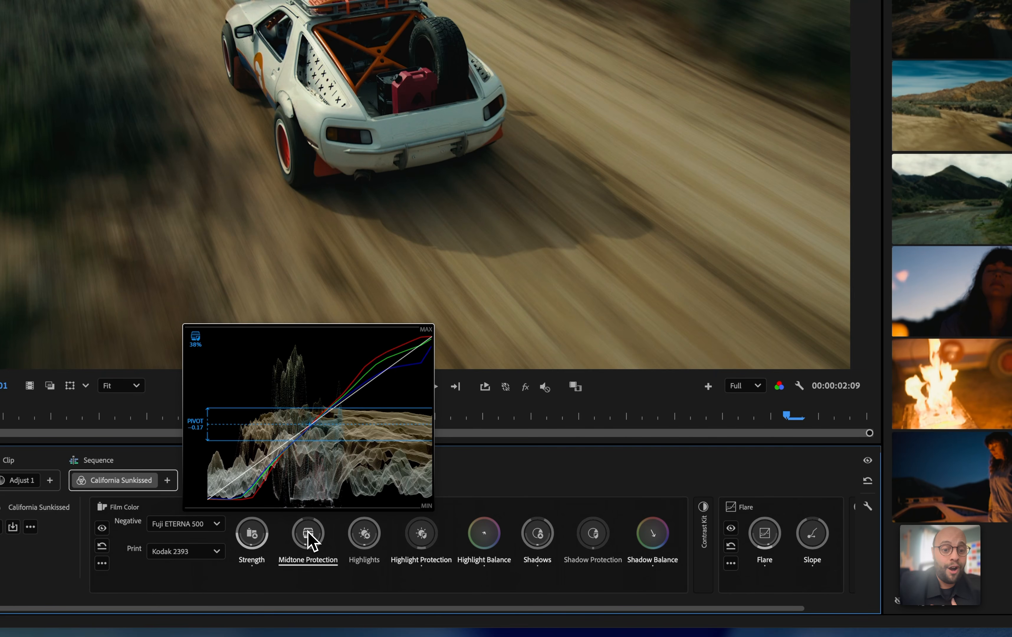
pyautogui.scroll(4, 308, 532)
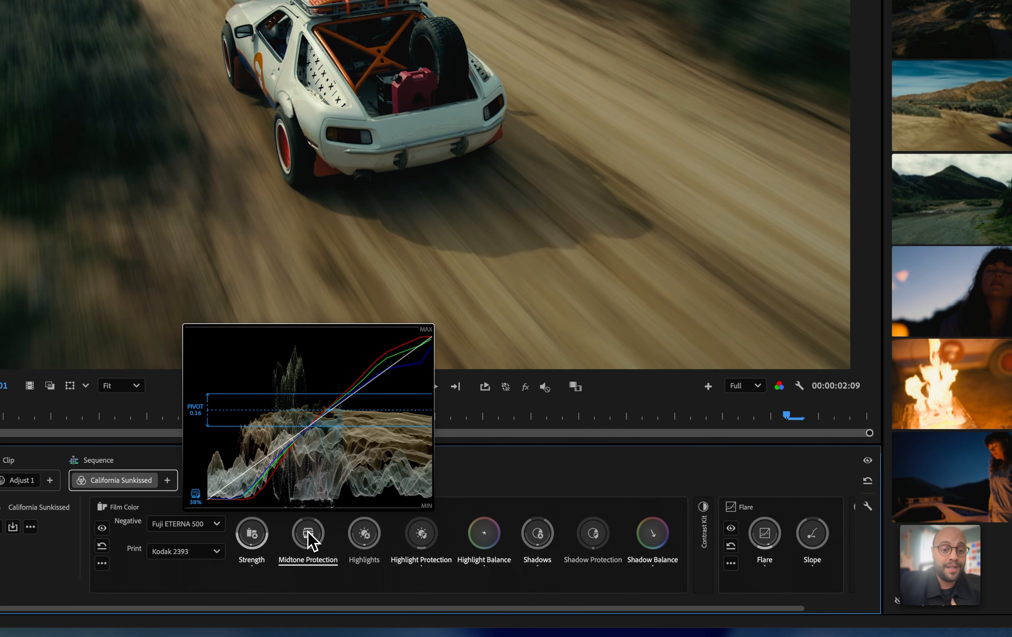
# Lower Film Color's Midtone Protection to about 23% and set its pivot to about 0.13
pyautogui.scroll(-7, 308, 533)
pyautogui.scroll(-2, 308, 533)
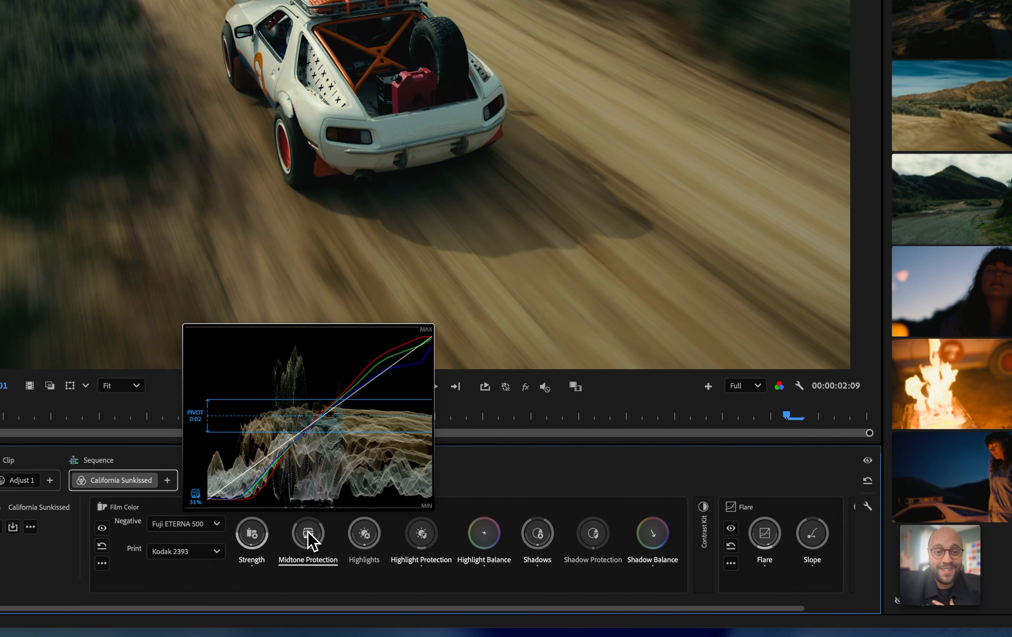
pyautogui.scroll(1, 307, 532)
pyautogui.scroll(-8, 308, 533)
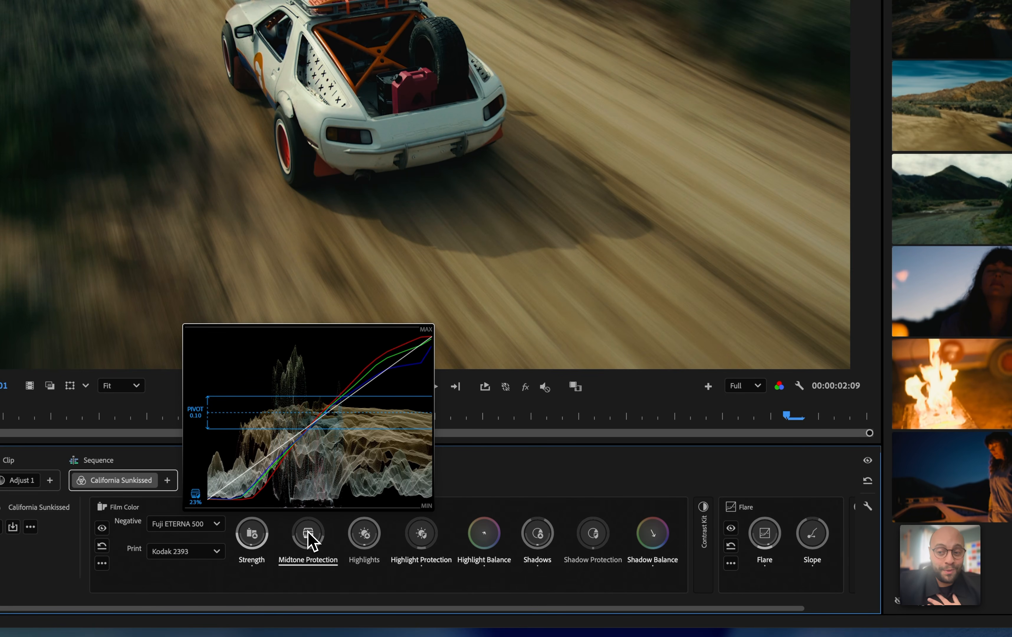
pyautogui.scroll(1, 308, 533)
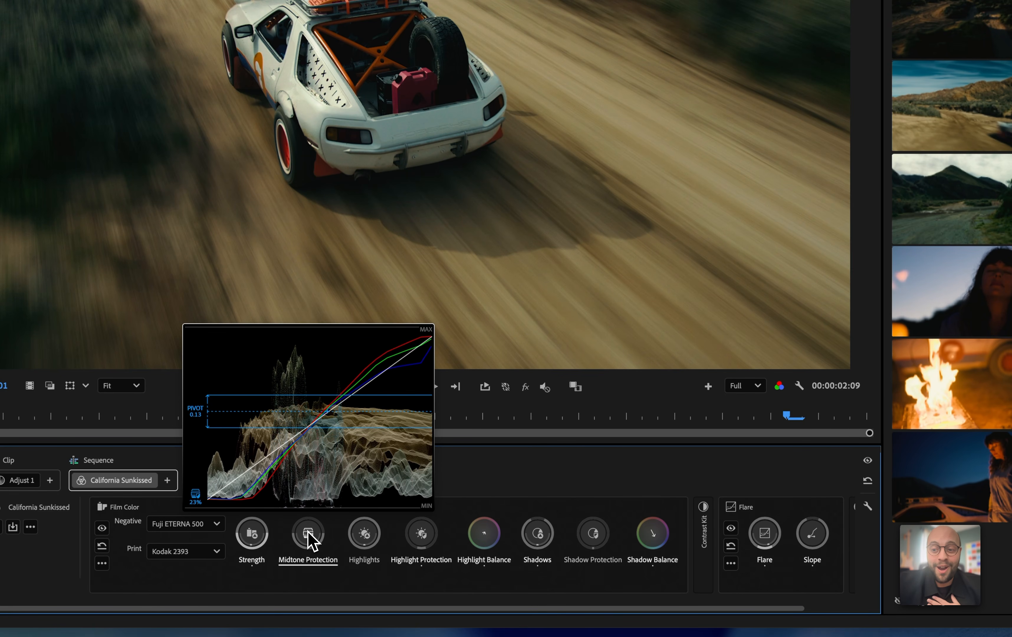
pyautogui.scroll(-4, 308, 532)
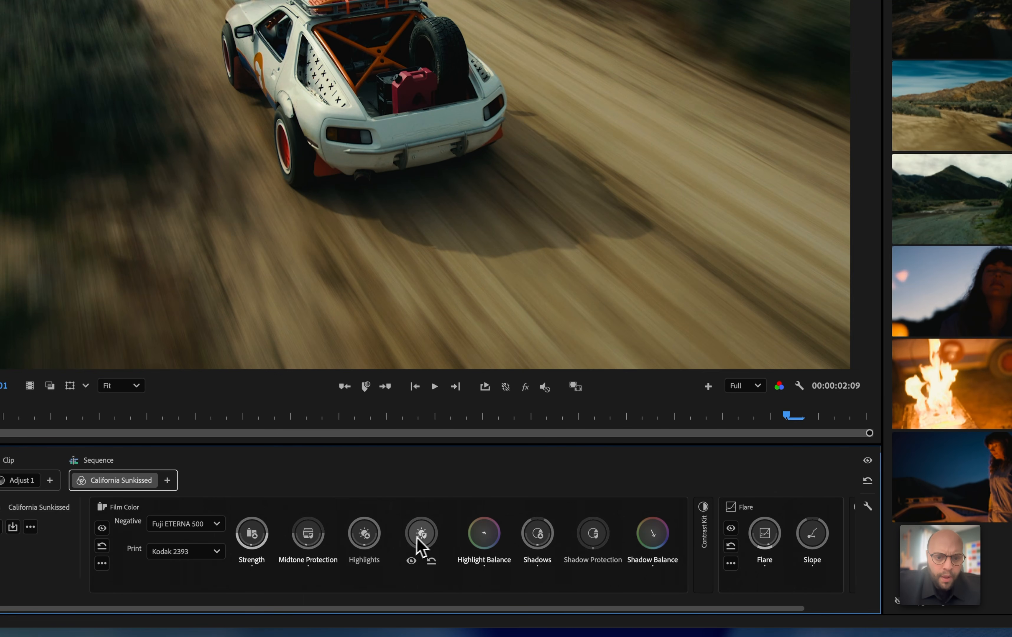
# Raise Film Color's Highlight Protection to about 29%
pyautogui.moveTo(424, 533)
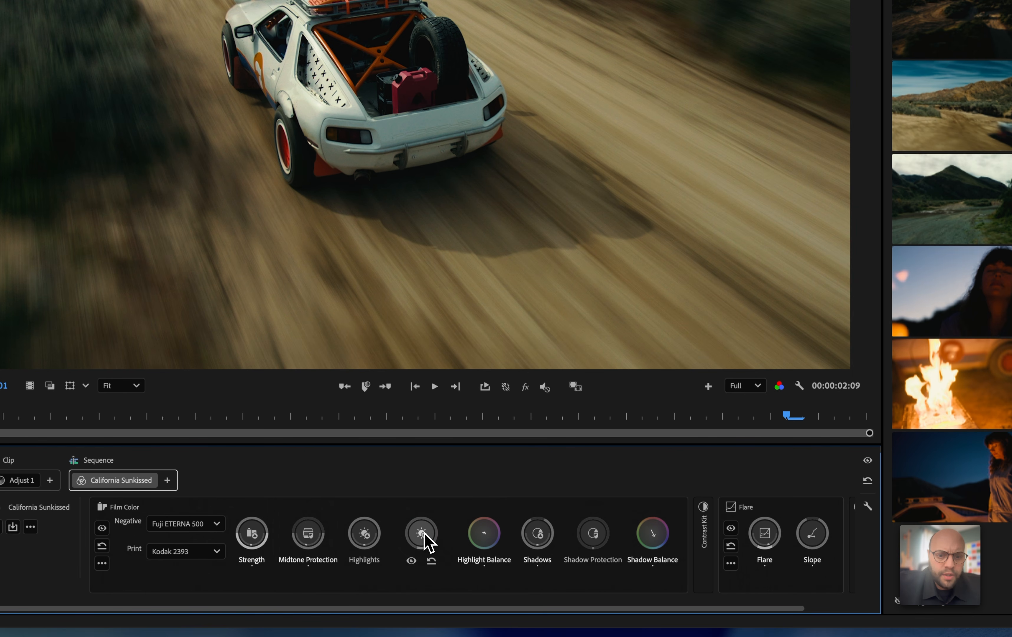
pyautogui.doubleClick(424, 533)
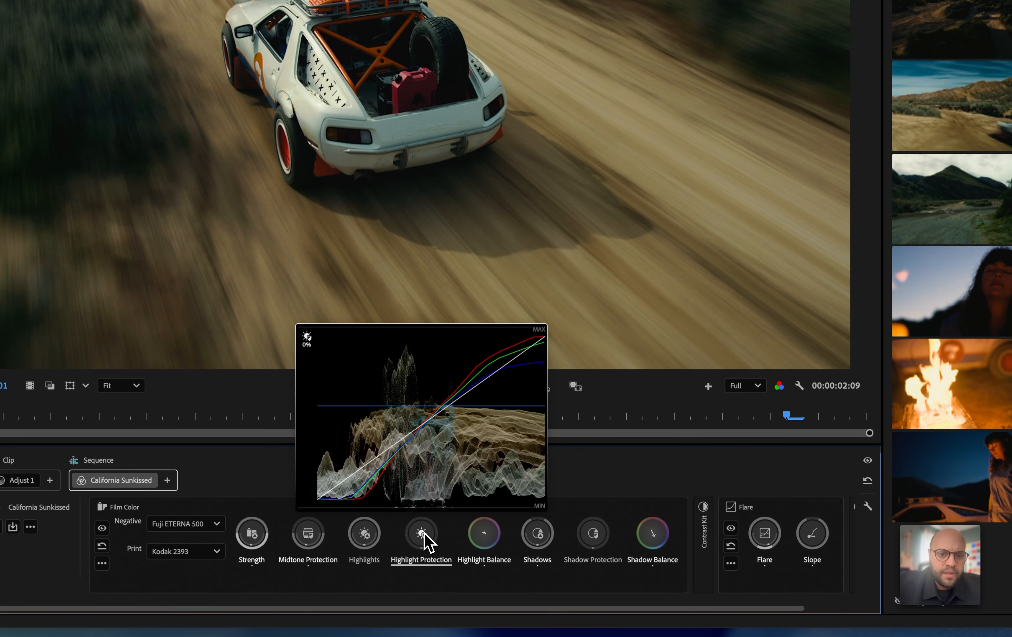
pyautogui.scroll(6, 424, 533)
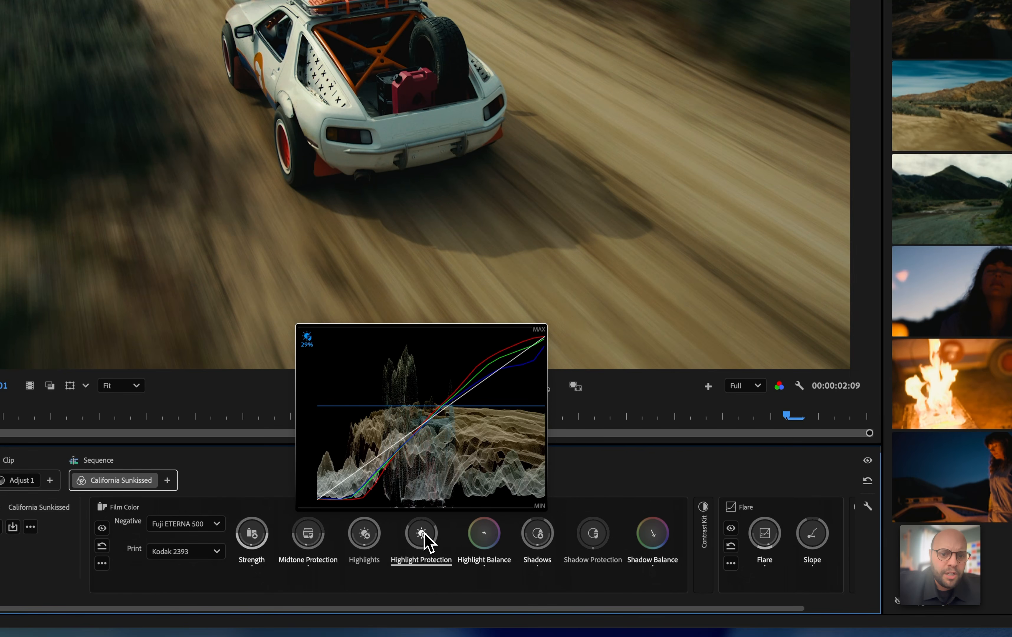
# Shift Film Color's Highlight Balance toward a warm orange-red and adjust its Shadow Protection
pyautogui.moveTo(485, 535)
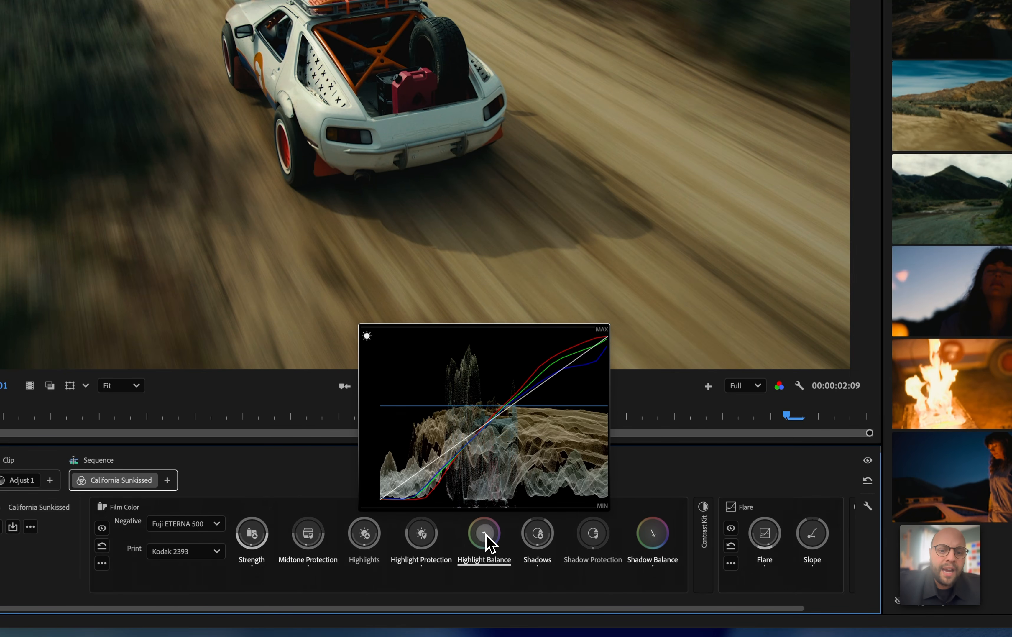
pyautogui.scroll(4, 485, 533)
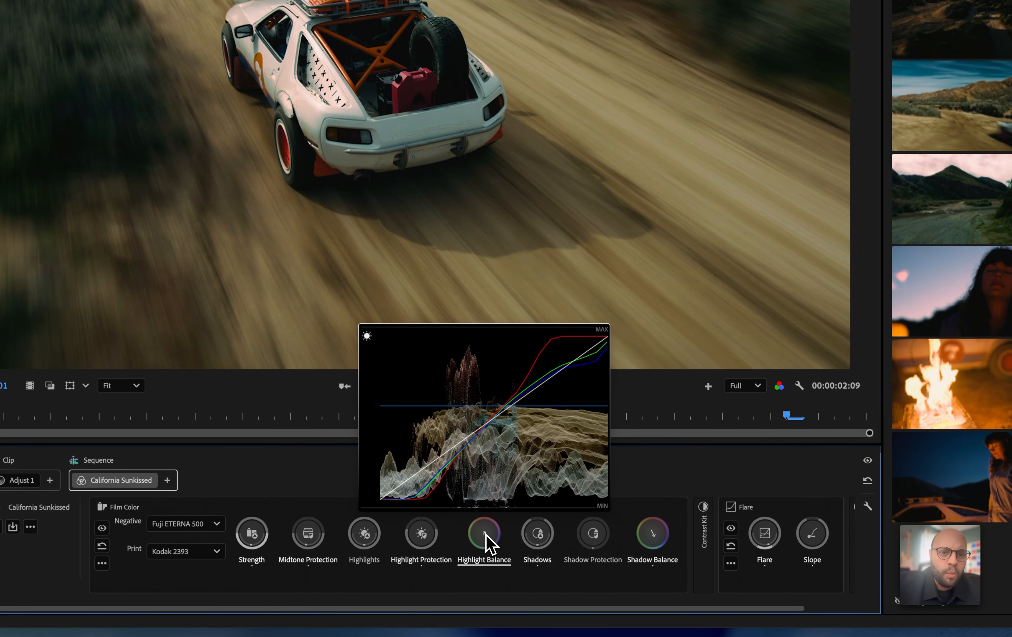
pyautogui.scroll(-5, 486, 534)
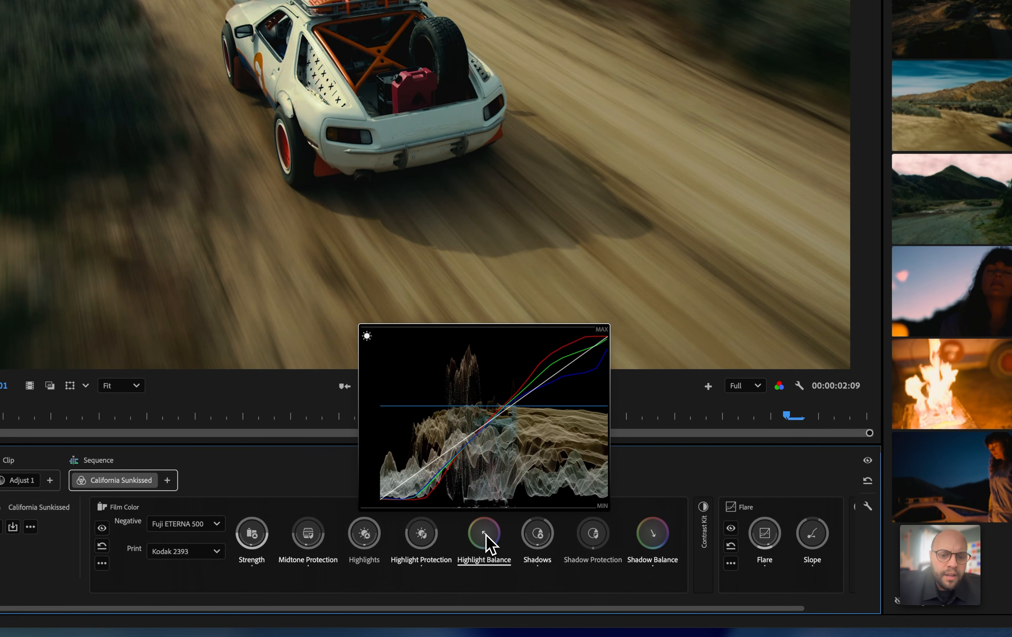
pyautogui.moveTo(486, 534); pyautogui.dragTo(486, 540)
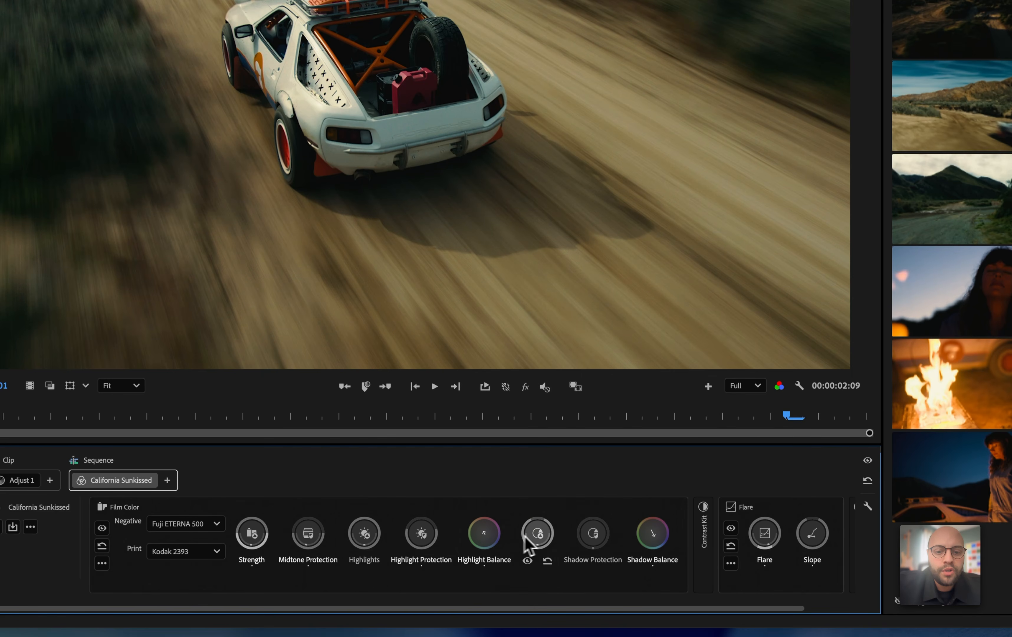
pyautogui.moveTo(591, 540); pyautogui.dragTo(592, 540)
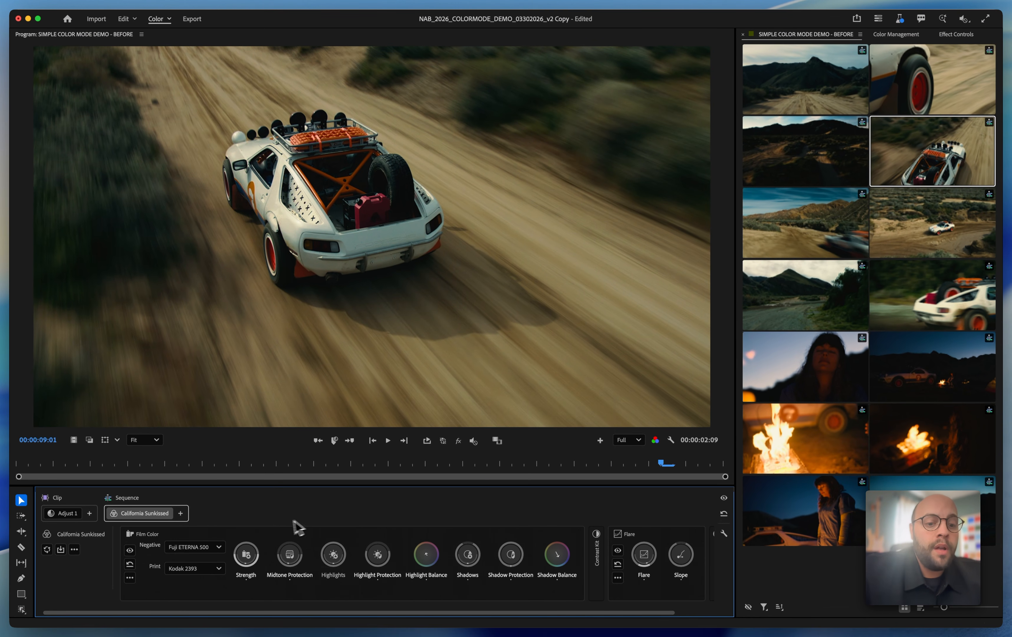
# Collapse Film Color, expand the Contrast Kit and Color / Contrast modules, and adjust the style's Exposure and Contrast
pyautogui.click(269, 534)
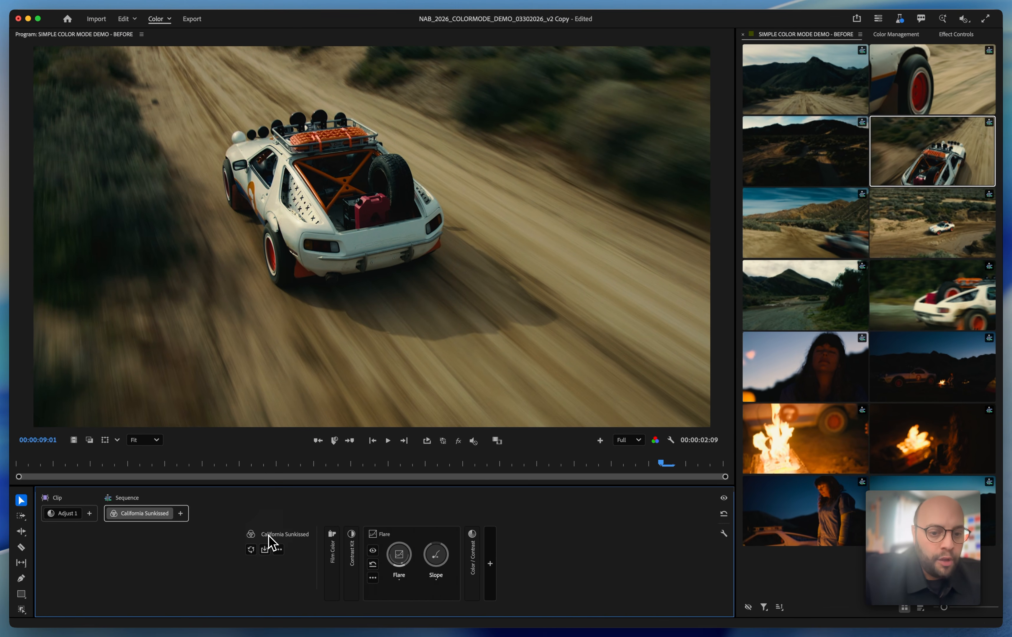
pyautogui.click(351, 548)
pyautogui.click(532, 549)
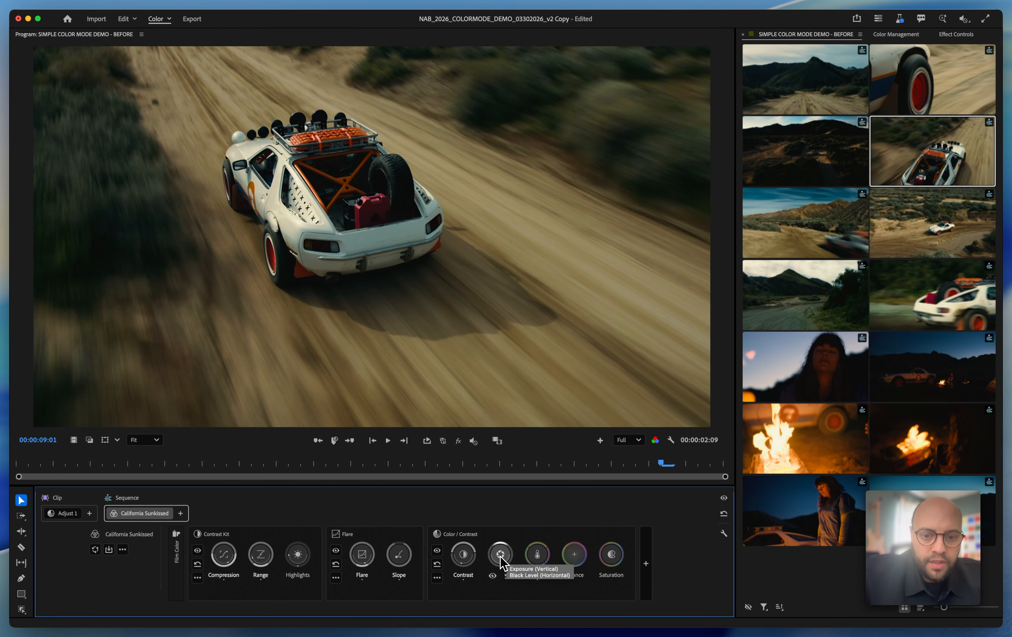
pyautogui.moveTo(499, 556)
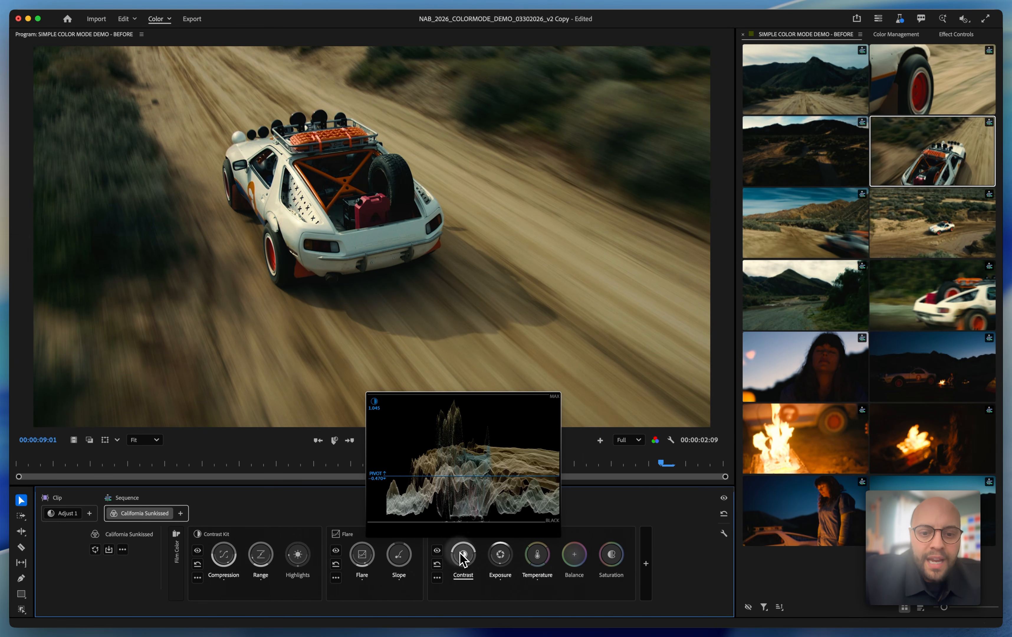
pyautogui.moveTo(460, 553)
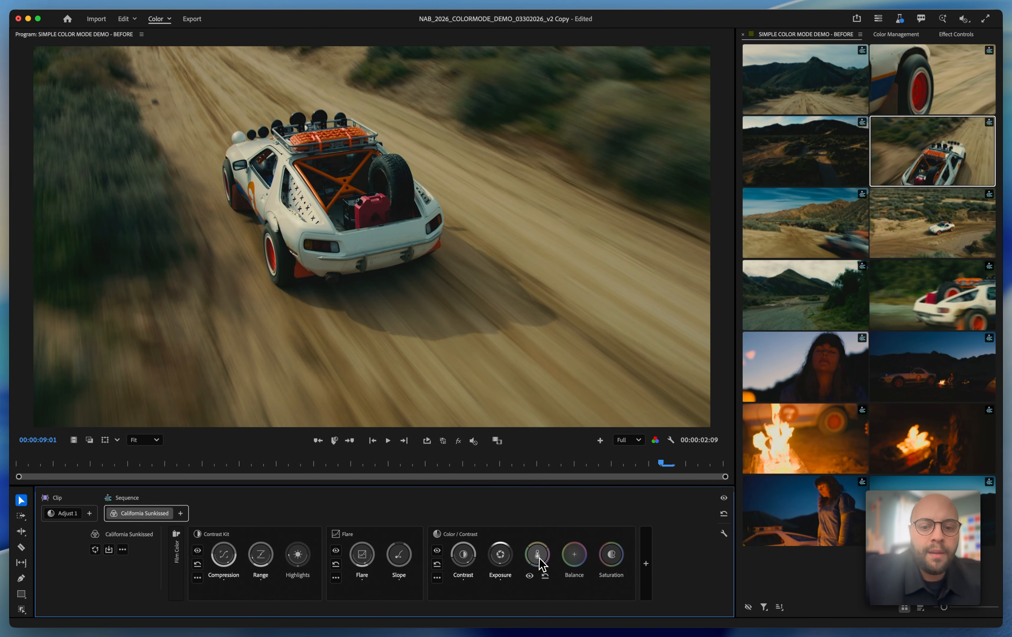
# In Color / Contrast, adjust the Temperature, leave Balance reset after a brief trial, and lower Saturation to about 0.93
pyautogui.moveTo(539, 558)
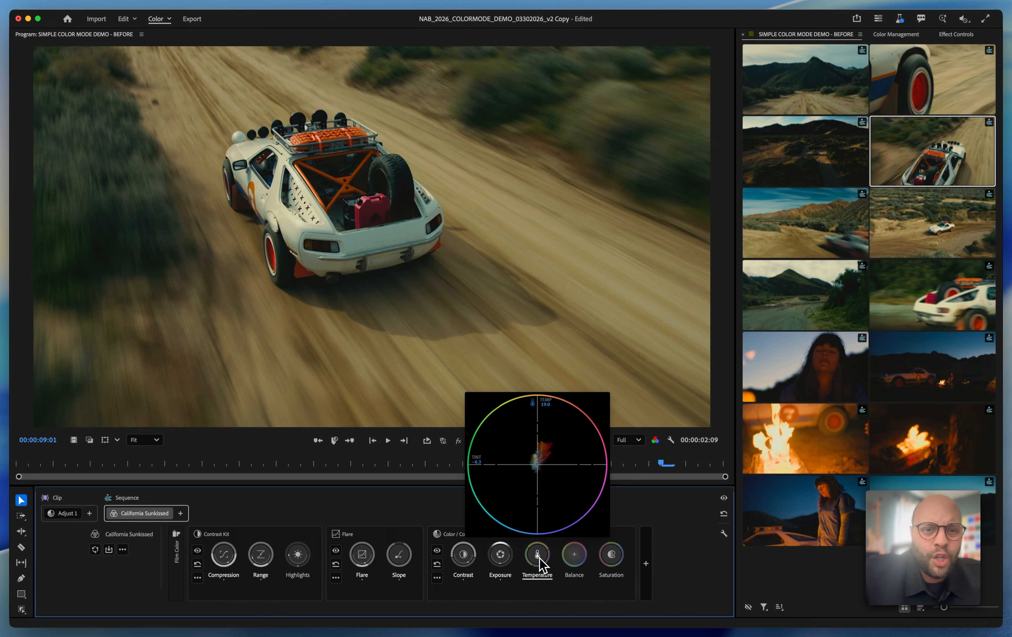
pyautogui.click(575, 558)
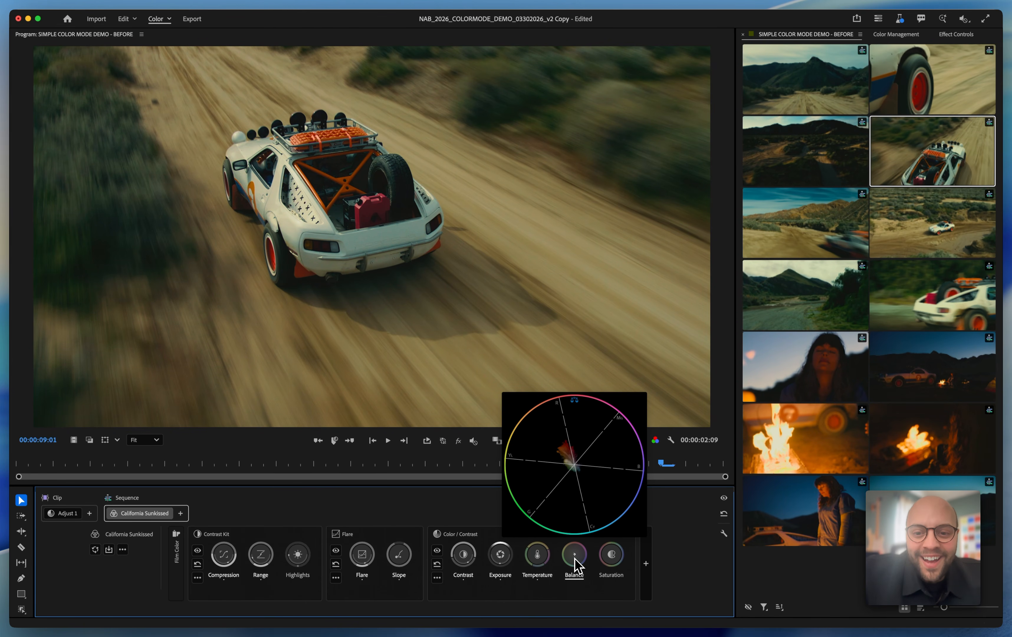
pyautogui.moveTo(574, 572)
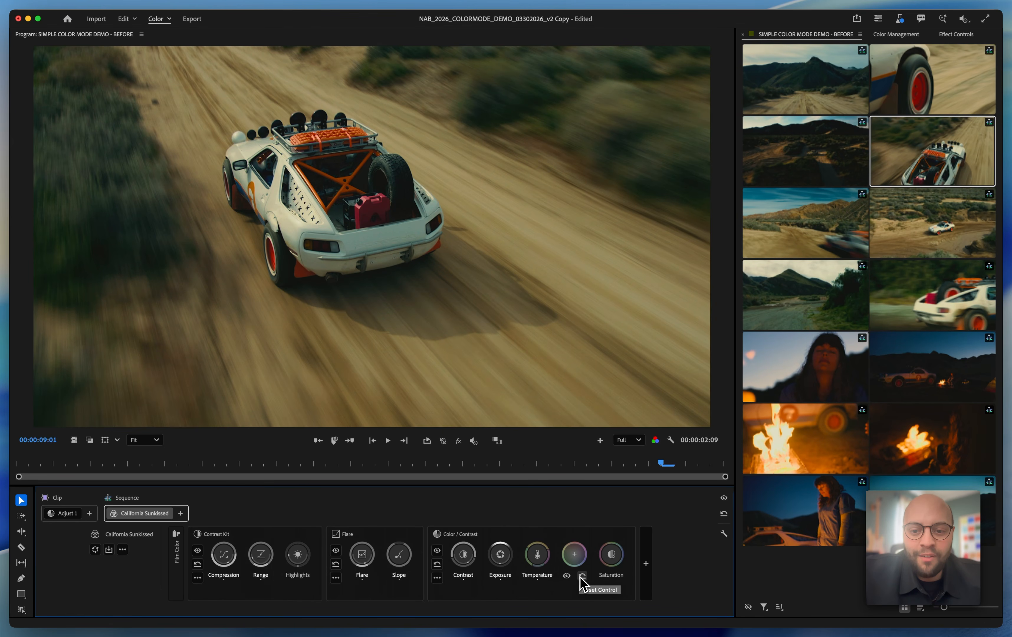
pyautogui.moveTo(612, 557)
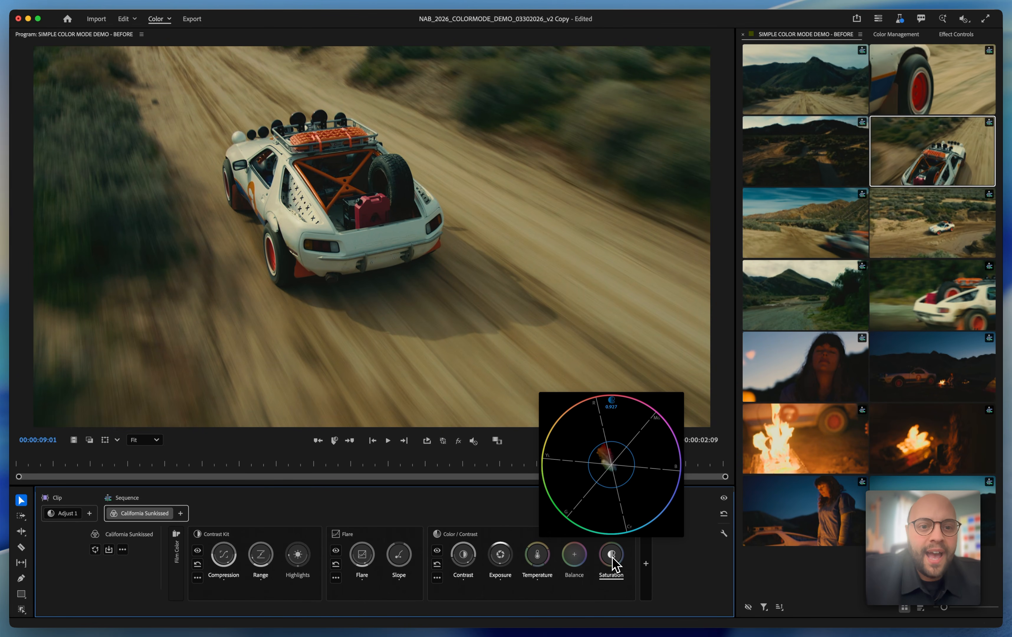
pyautogui.scroll(-3, 613, 561)
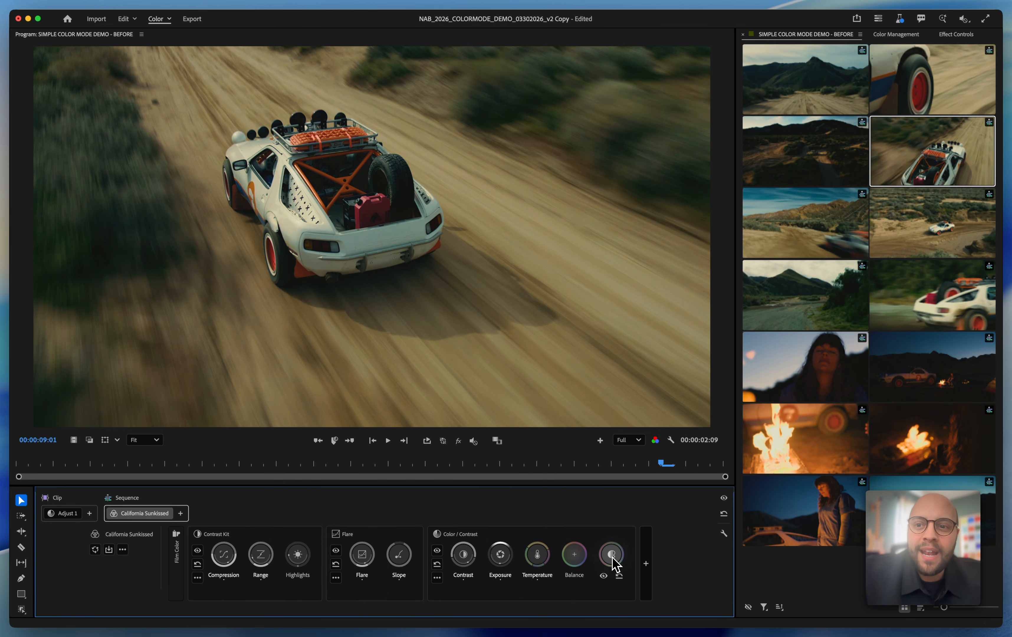
# Play the sequence from the first clip, then replay the overhead shot of the car on the dirt road to review the look
pyautogui.click(844, 108)
pyautogui.press('space')
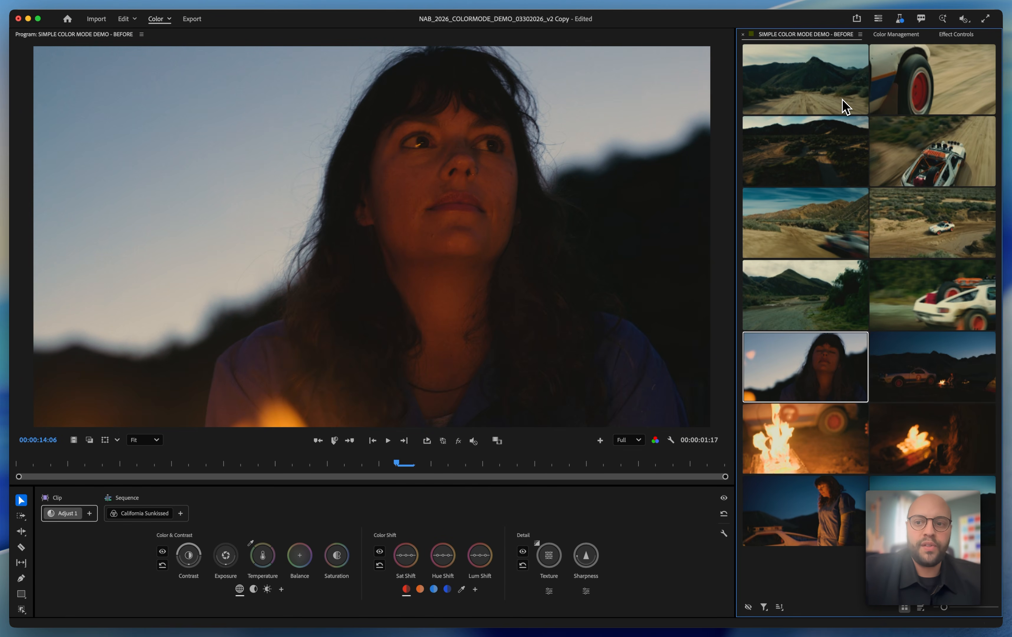
pyautogui.click(930, 134)
pyautogui.press('space')
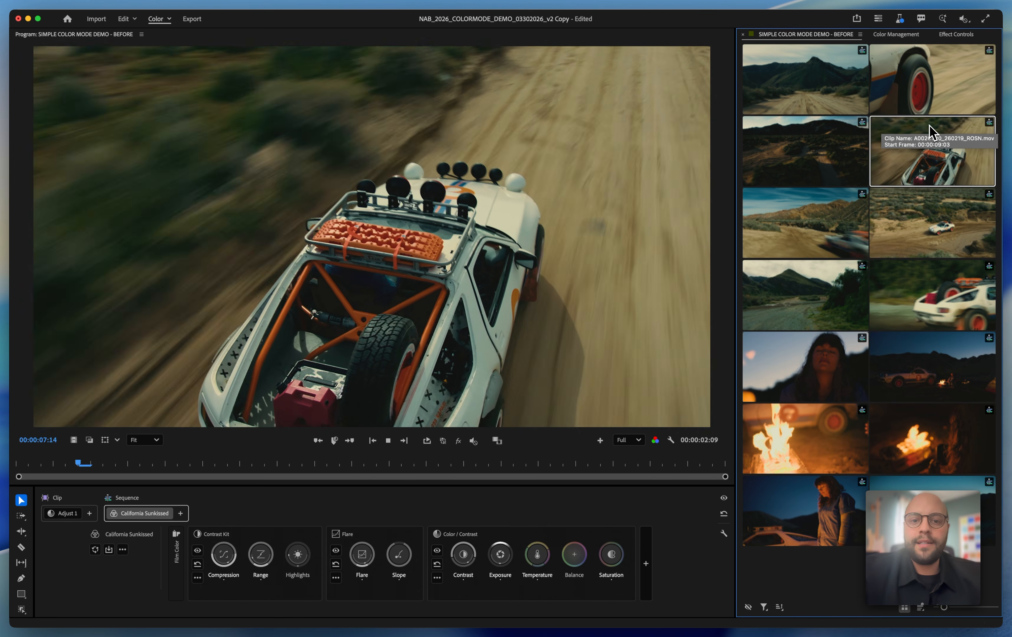
pyautogui.press('space')
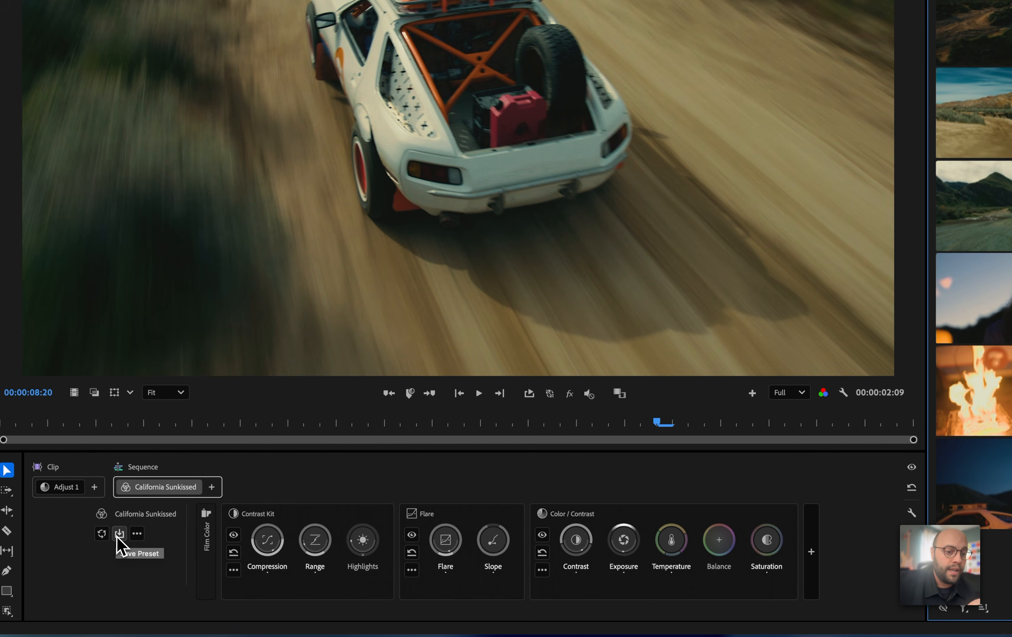
# Save the modified sequence style as a preset named Spielbergian 2020s
pyautogui.click(120, 533)
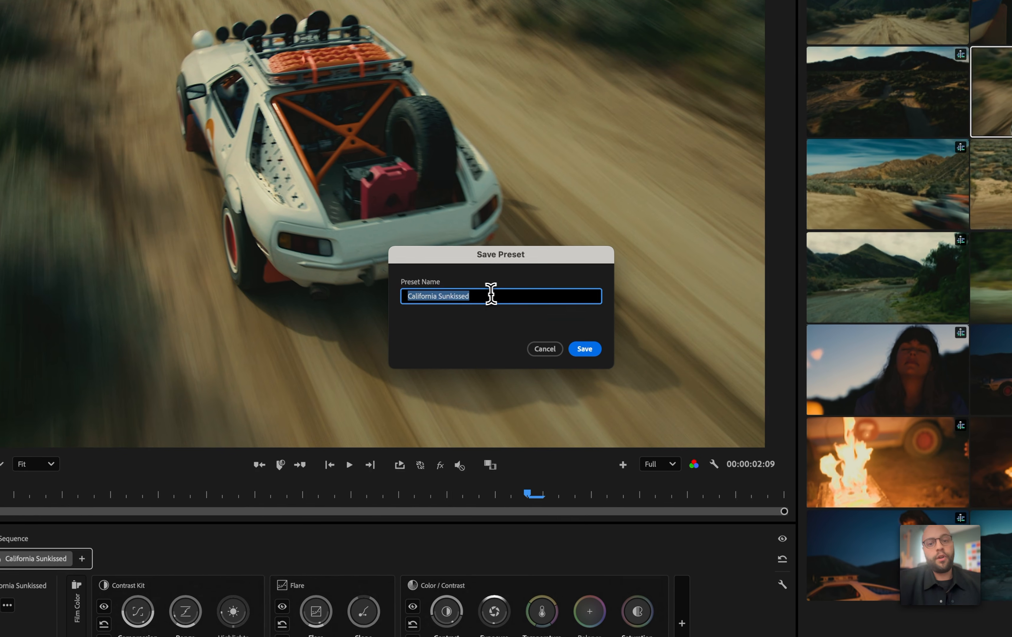
pyautogui.tripleClick(483, 299)
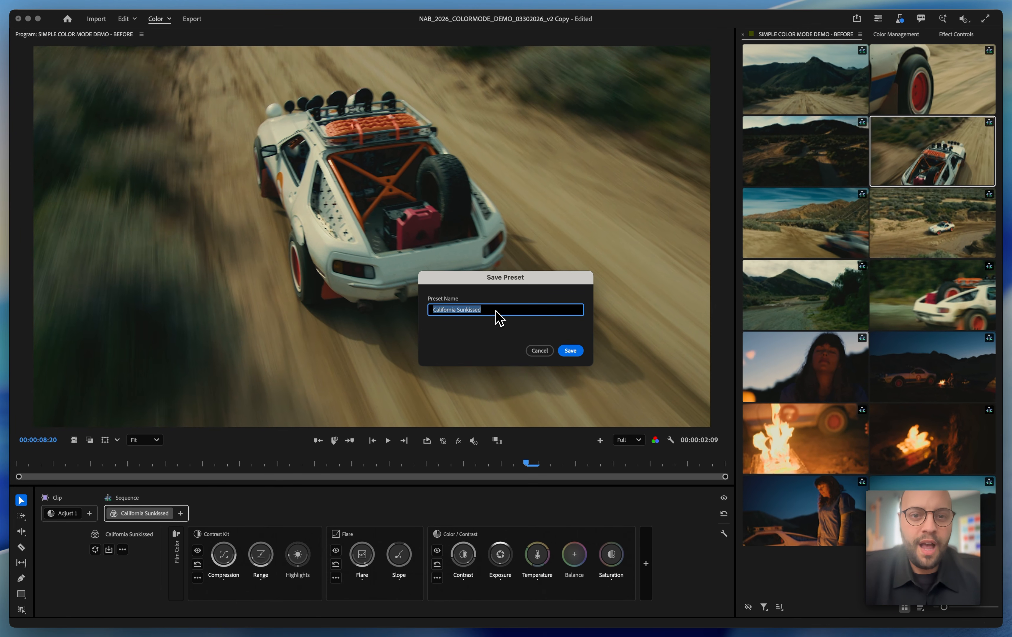
pyautogui.write('Spielb')
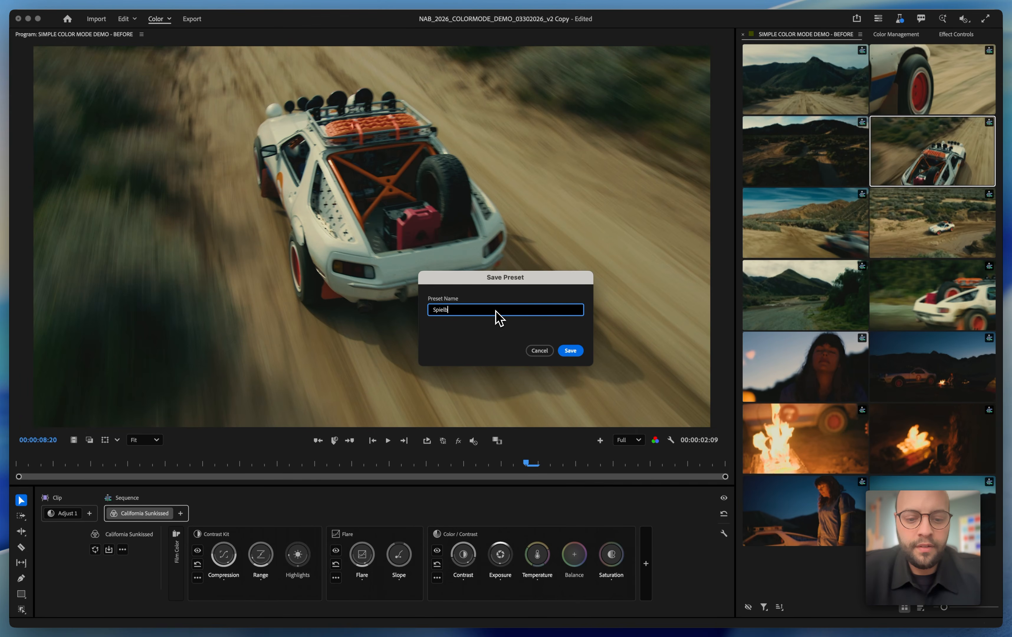
pyautogui.write('ergian')
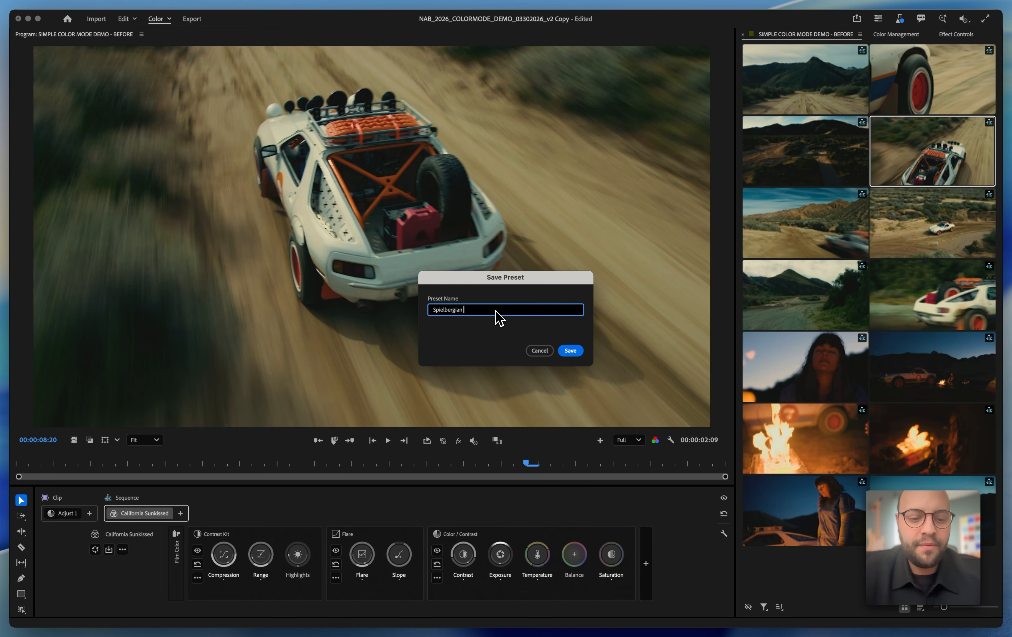
pyautogui.write(' 2020s')
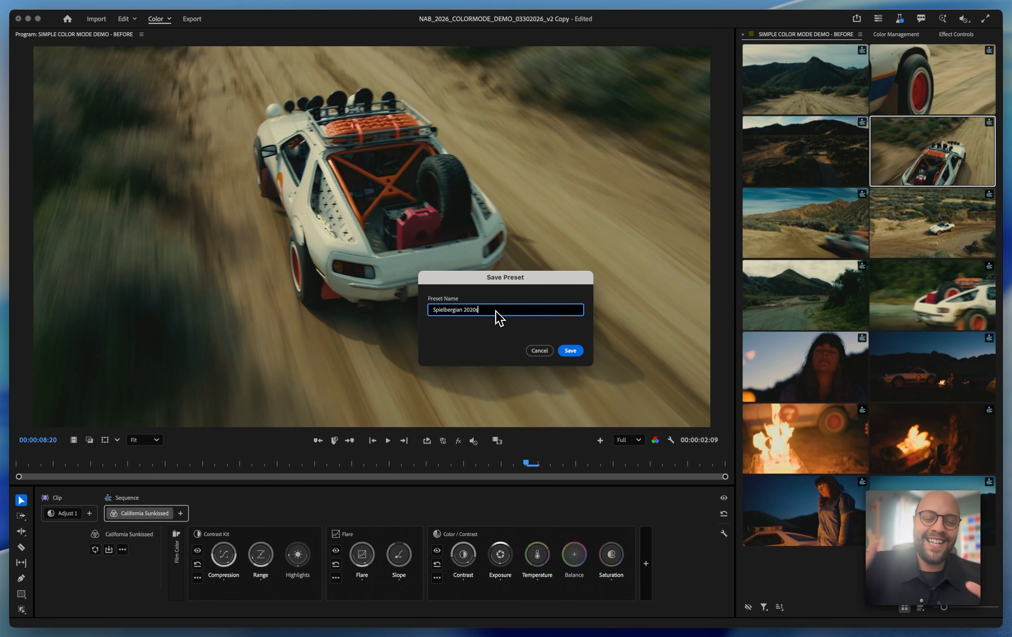
pyautogui.click(572, 352)
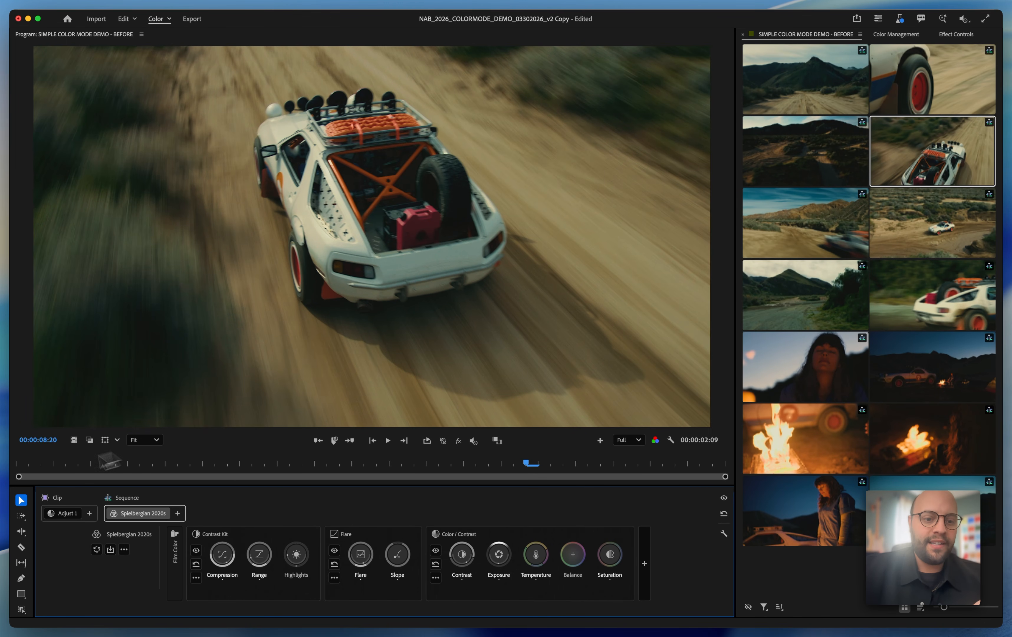
# Add a second sequence style, locate Spielbergian 2020s among the user presets, and close the preset browser without choosing a style
pyautogui.click(178, 513)
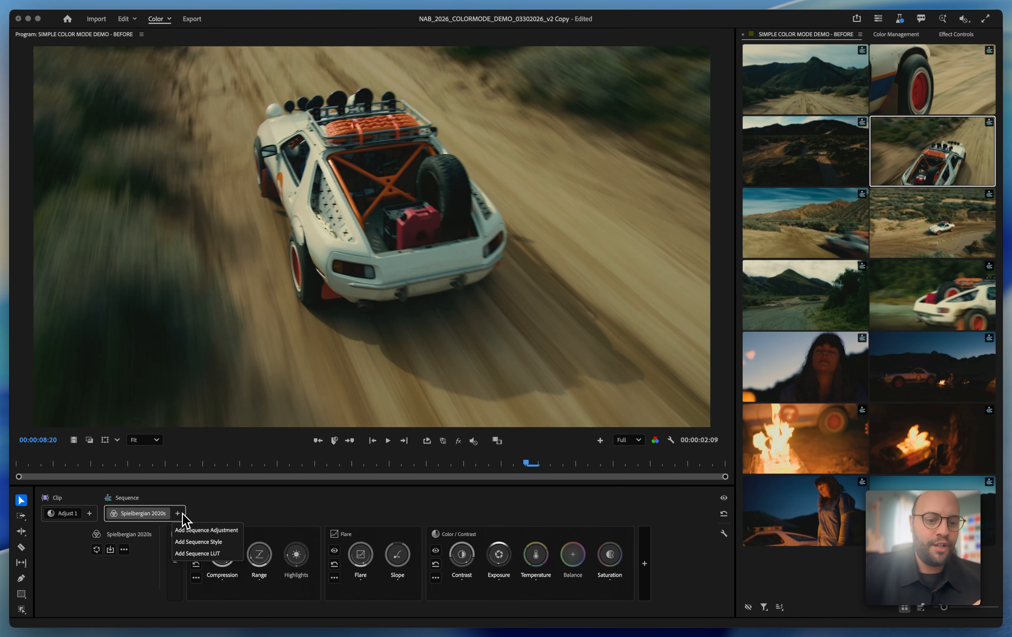
pyautogui.click(208, 542)
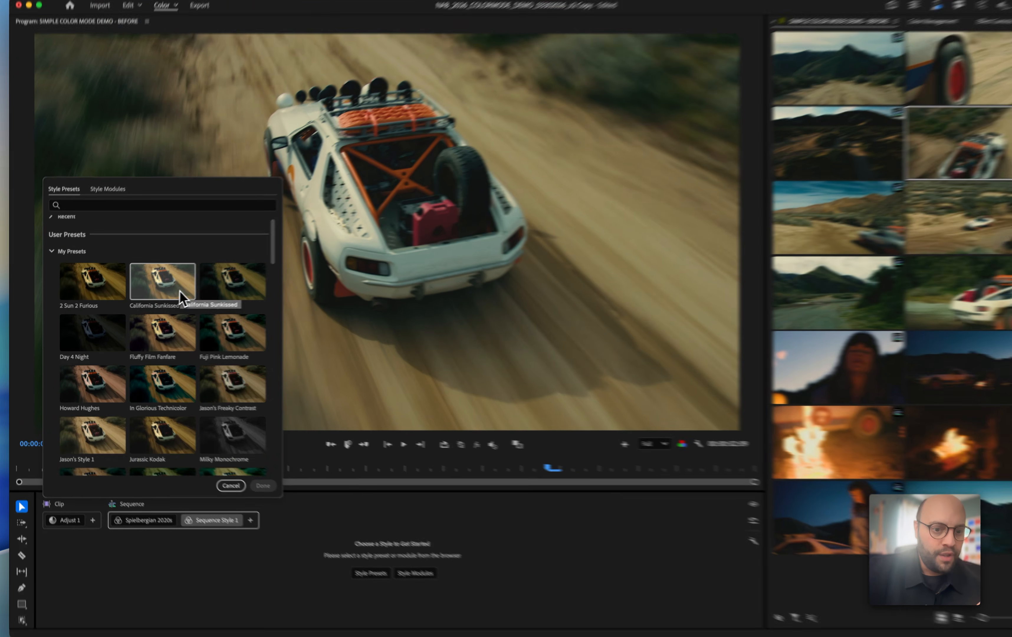
pyautogui.scroll(-5, 179, 290)
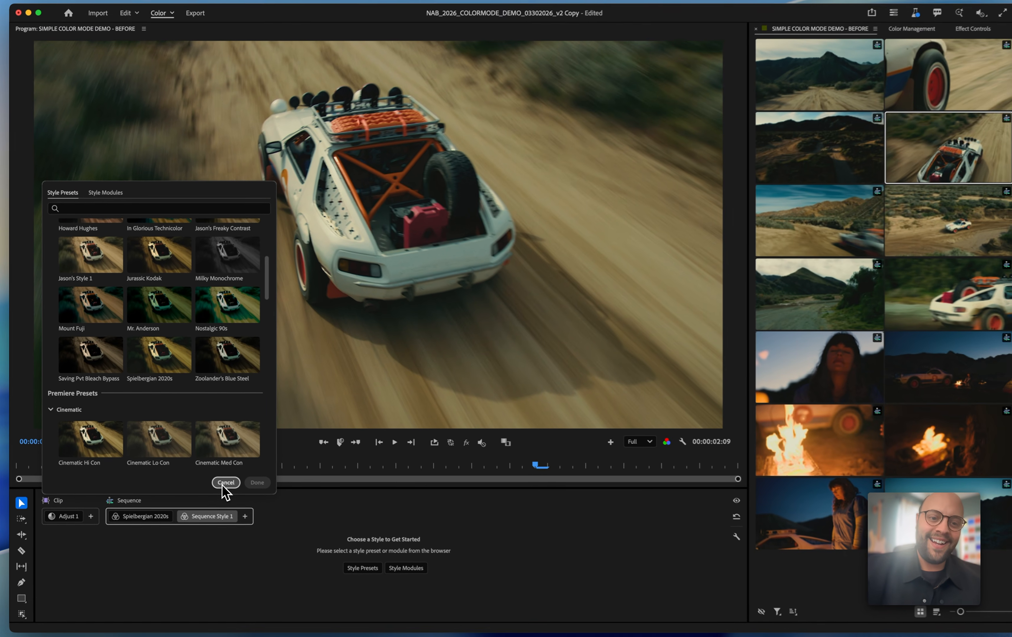
pyautogui.click(283, 518)
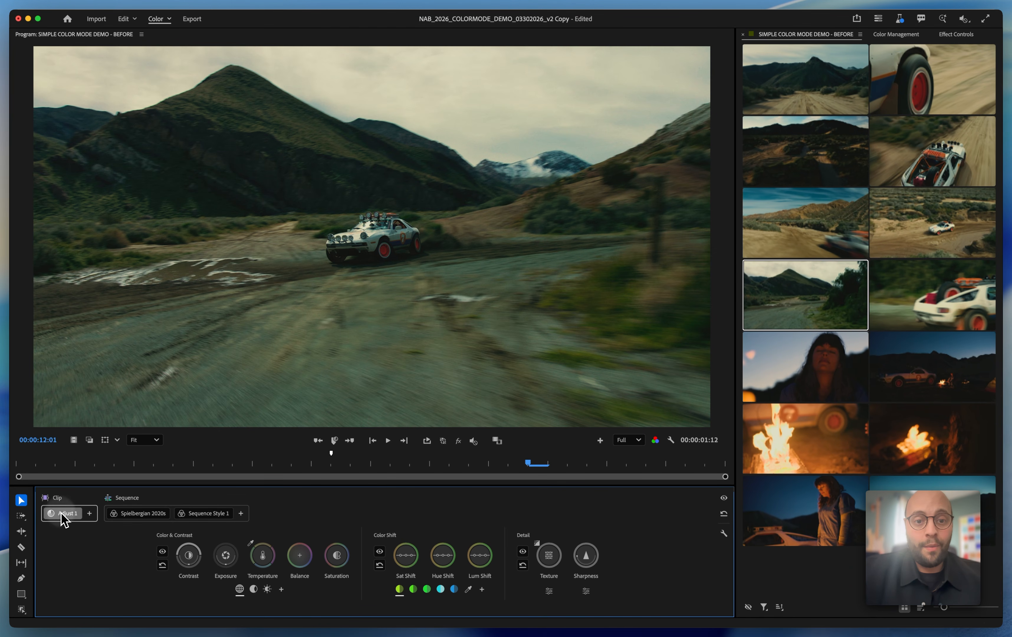
# Raise the overall Exposure of the muddy valley clip's Adjust 1 to about 0.35
pyautogui.moveTo(226, 558)
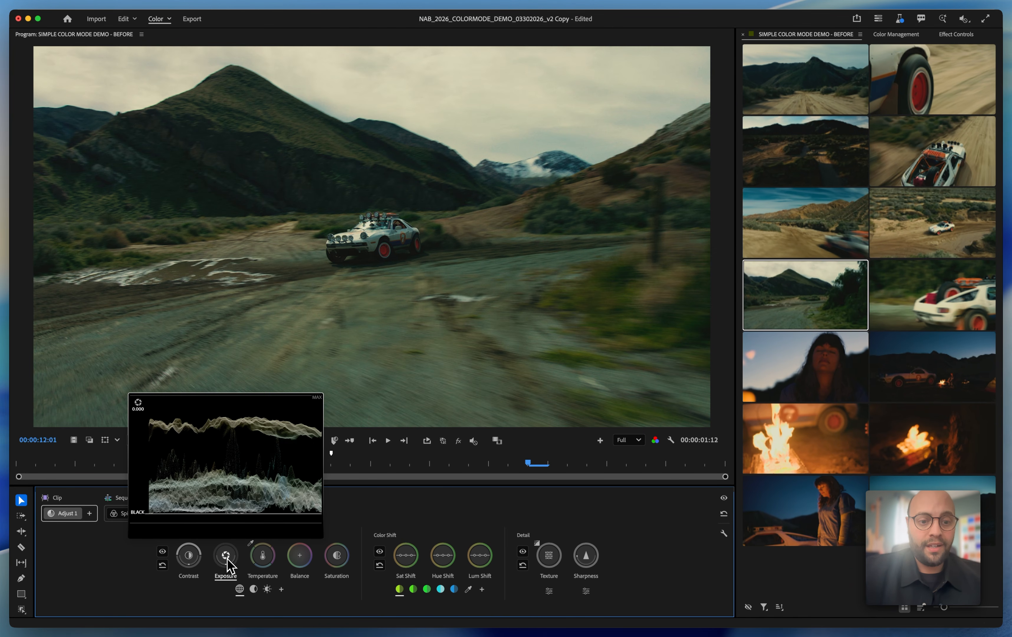
pyautogui.scroll(5, 226, 558)
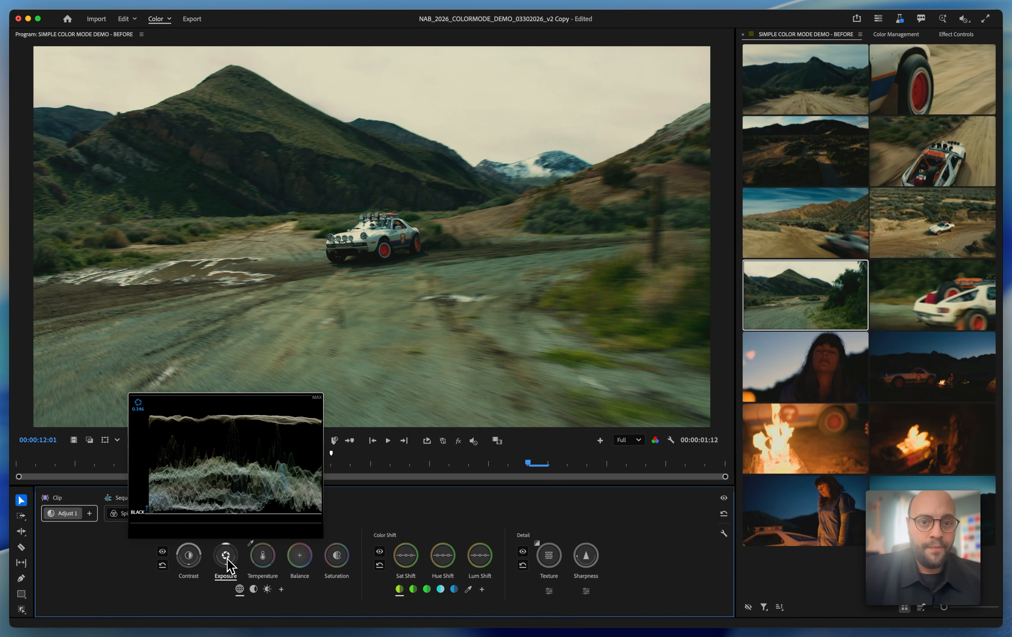
# In the clip's Highlights zone, lower Exposure to about -0.45 and shift the Temperature slightly warmer
pyautogui.click(267, 589)
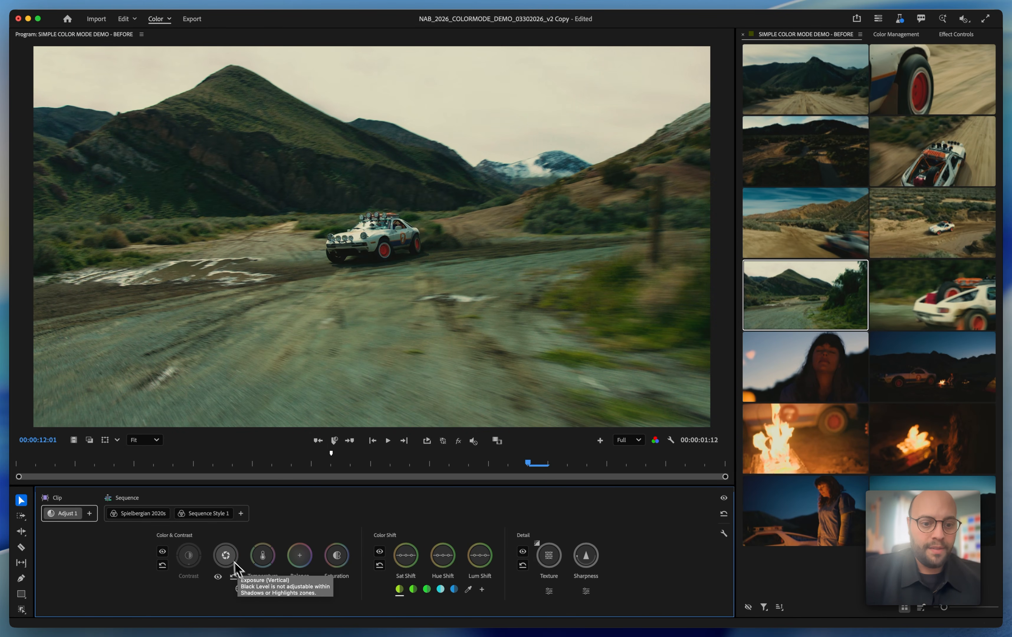
pyautogui.moveTo(226, 551)
pyautogui.scroll(-6, 226, 557)
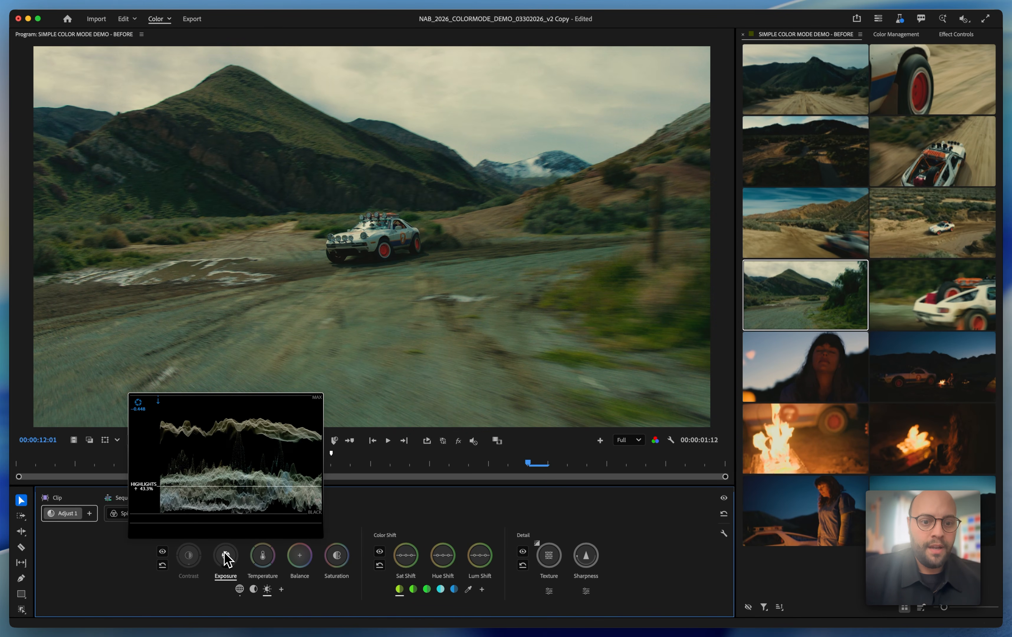
pyautogui.moveTo(261, 556)
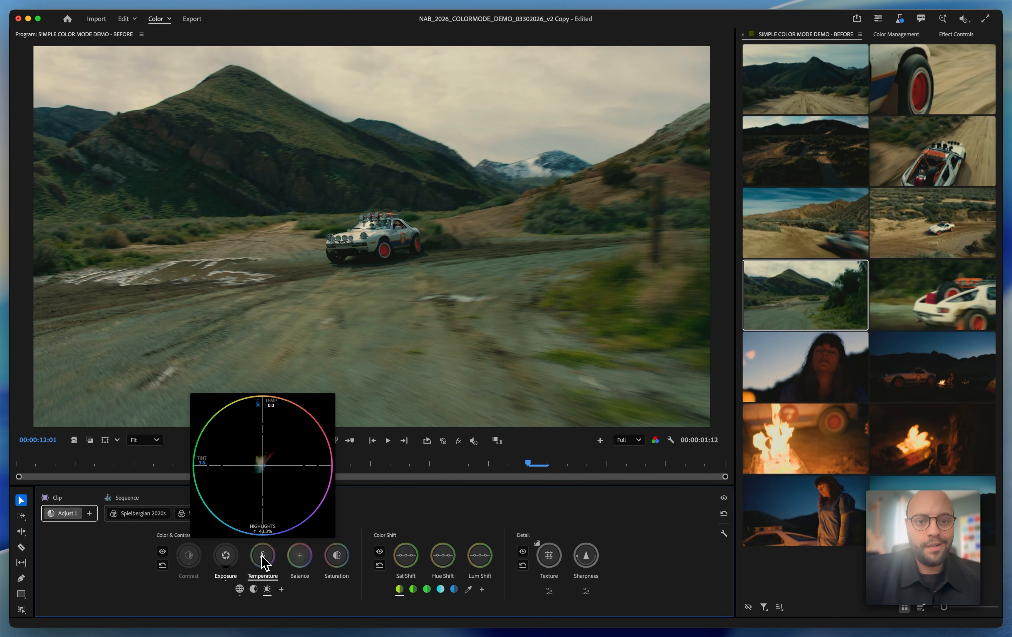
pyautogui.scroll(1, 262, 560)
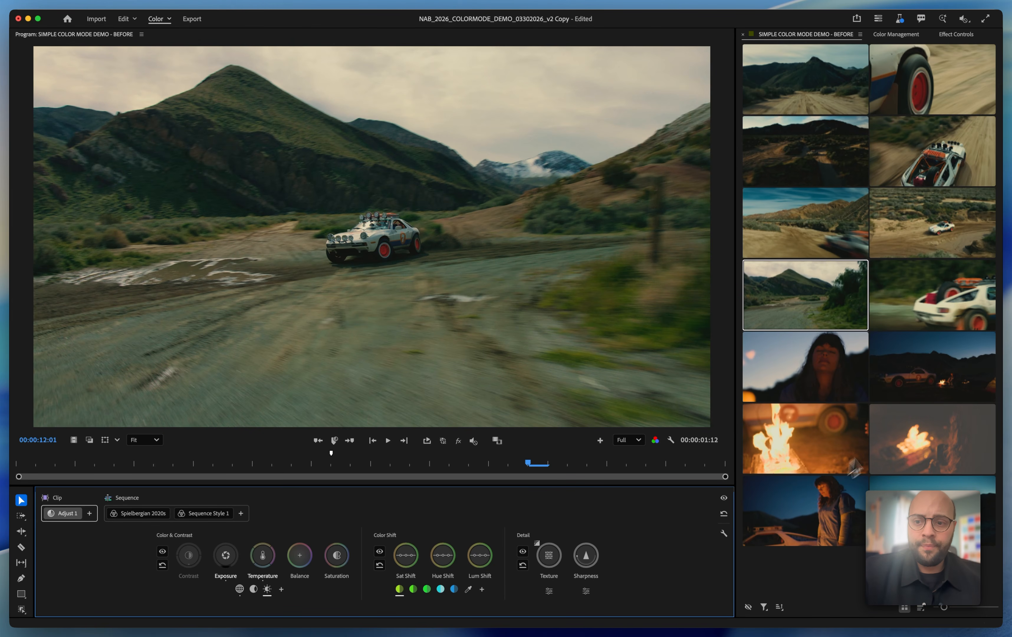
# Select the five clips from the campfire wide shot onward, add an adjustment to the selection, and raise its Exposure
pyautogui.click(920, 390)
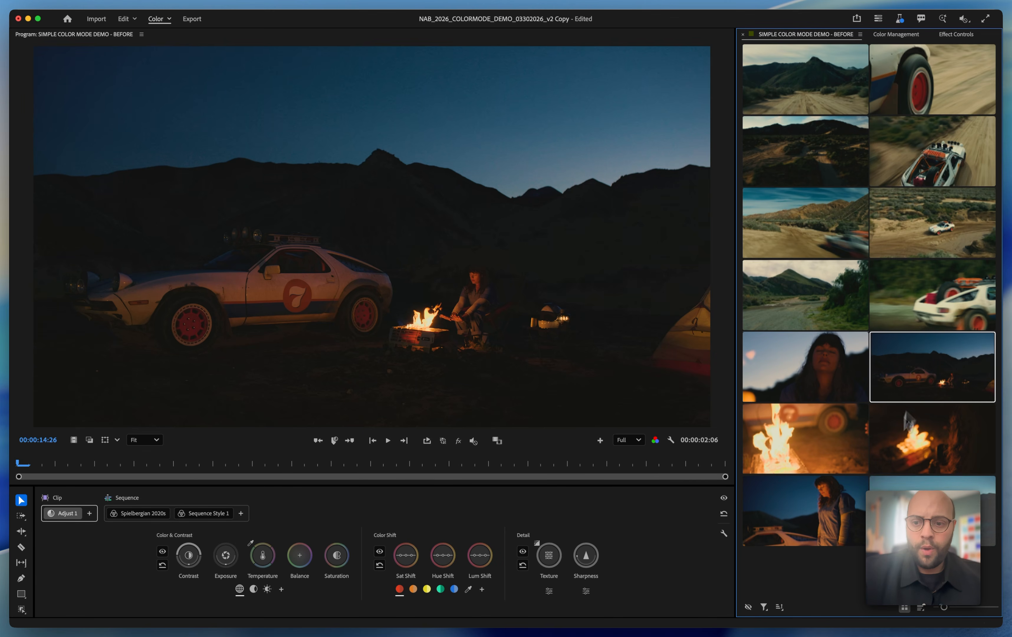
pyautogui.keyDown('shift'); pyautogui.click(885, 481); pyautogui.keyUp('shift')
pyautogui.click(112, 513)
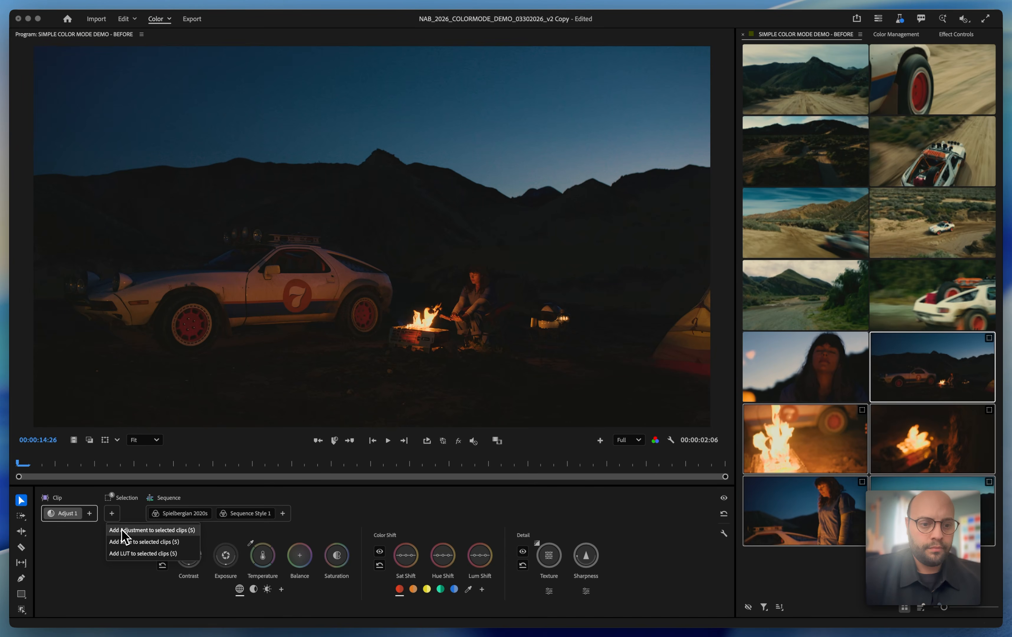
pyautogui.click(120, 520)
pyautogui.moveTo(225, 556); pyautogui.dragTo(229, 561)
# Play back the overhead clip of the car driving on the dirt road with the Spielbergian 2020s style
pyautogui.click(930, 162)
pyautogui.press('space')
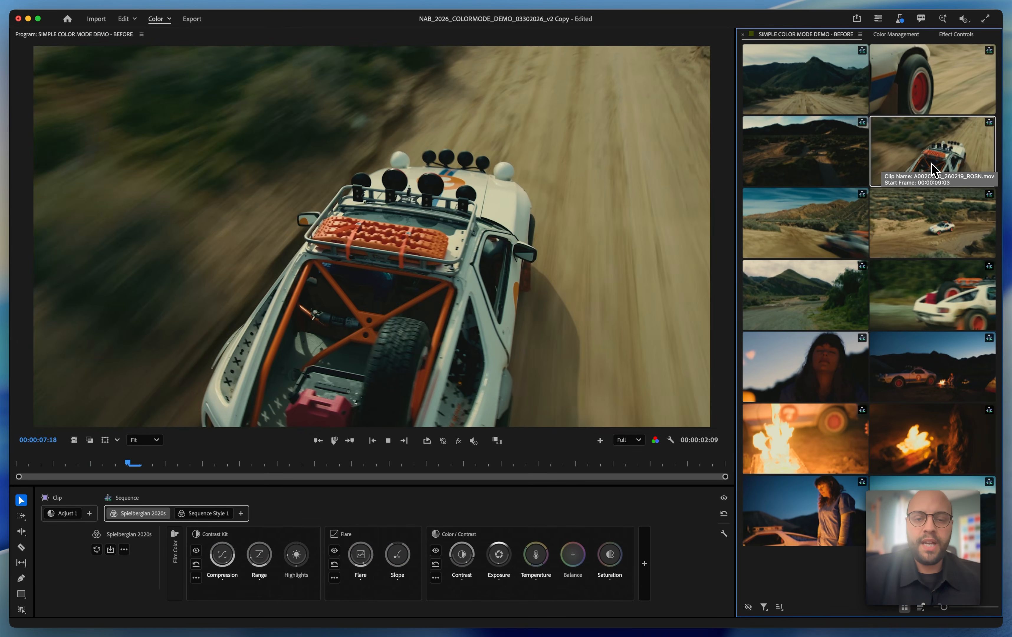